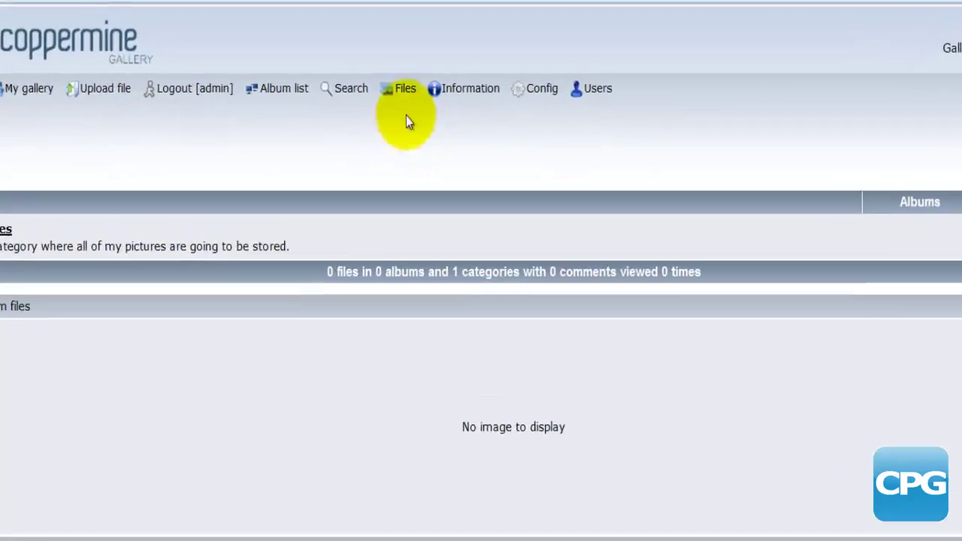
Open the category manager and delete the "My pictures" category, confirming the deletion
mouse_move(400, 63)
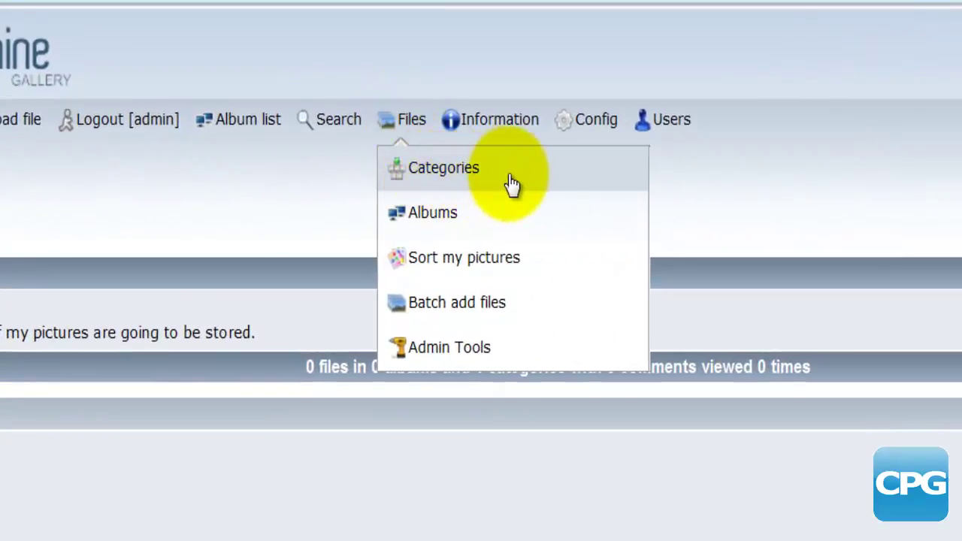
click(510, 180)
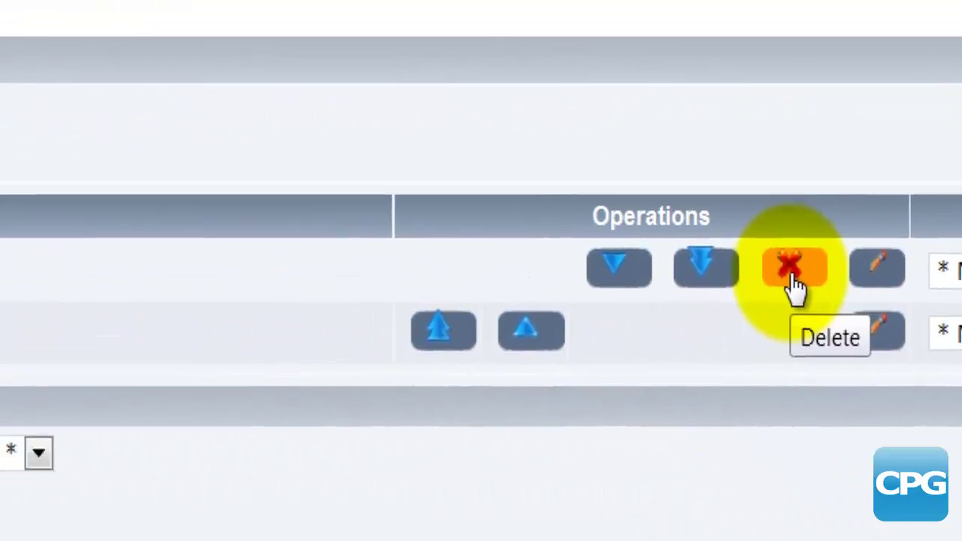
click(795, 288)
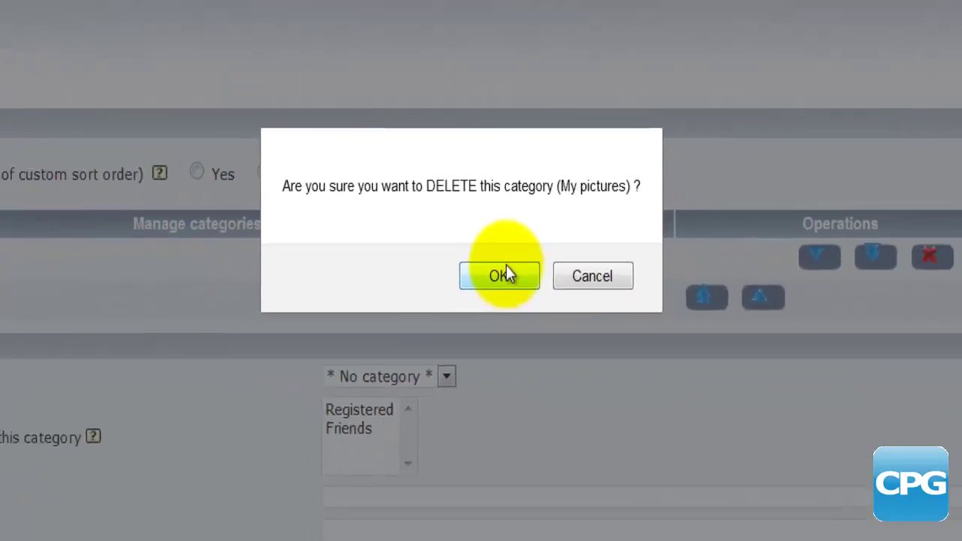
click(504, 271)
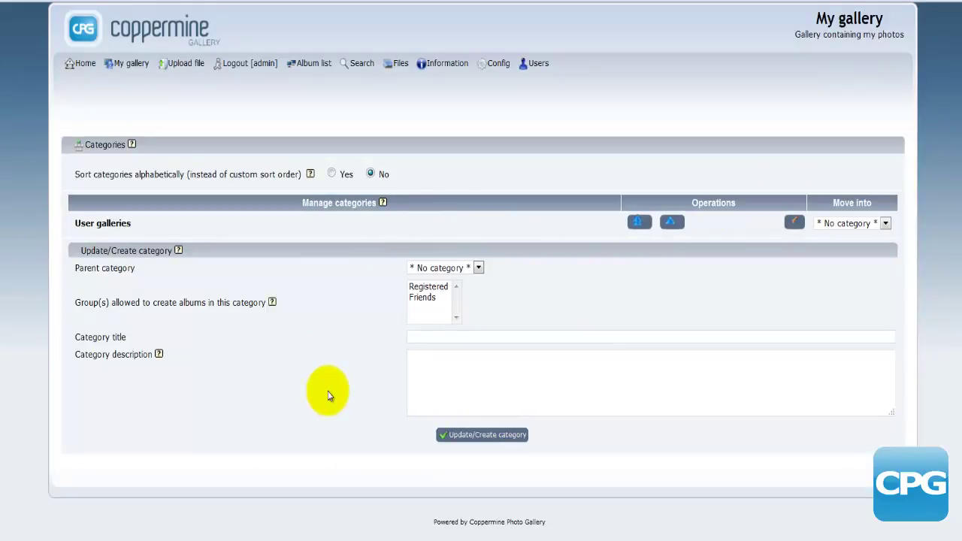
click(421, 337)
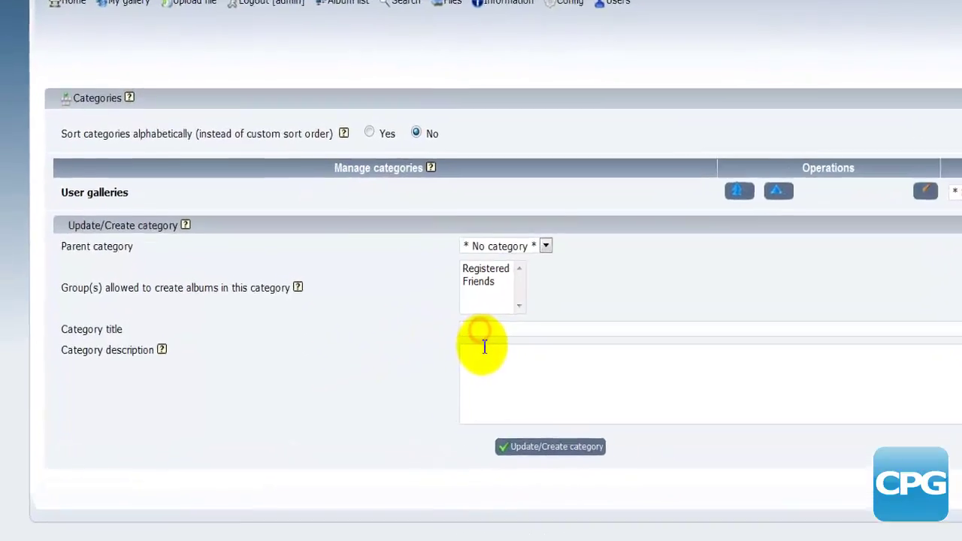
text(E)
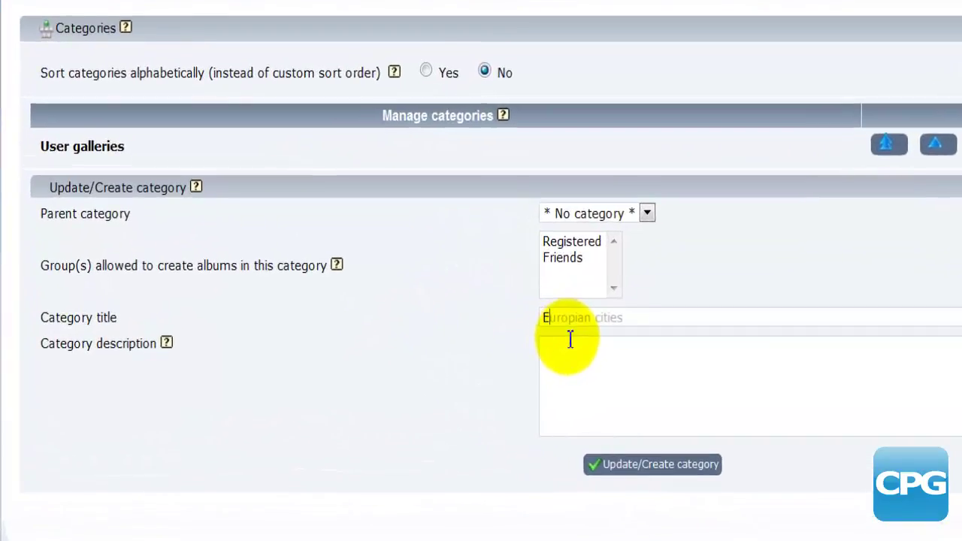
text(uropian cities)
click(569, 359)
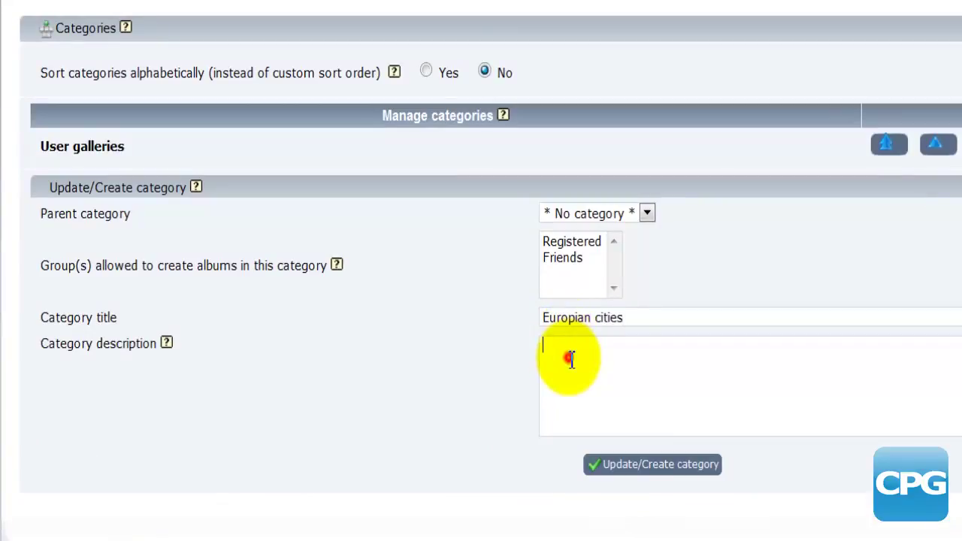
click(646, 213)
click(645, 212)
Create a top-level category titled "World cities" with the description "Photographs of the cities from all over the world"
click(633, 317)
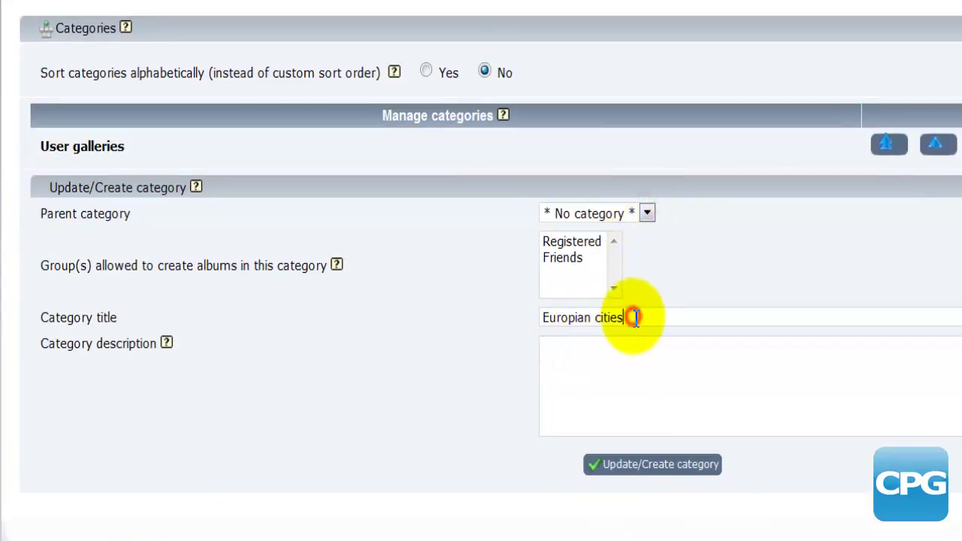
drag(634, 317, 533, 317)
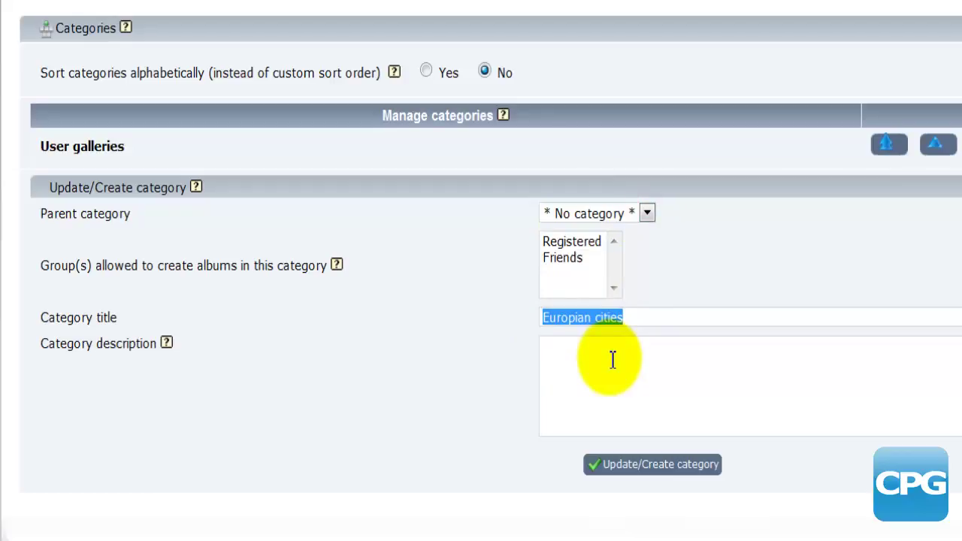
text(World ci)
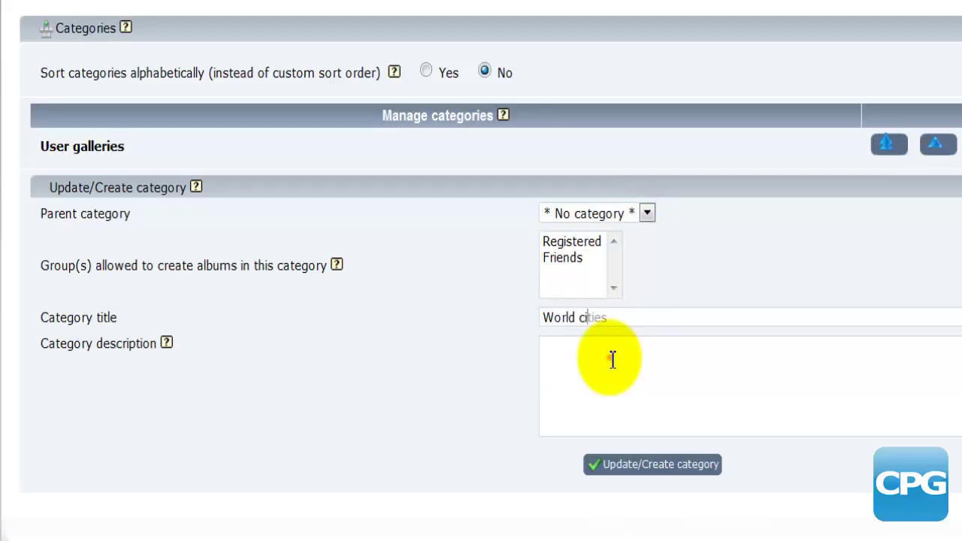
text(ties)
click(609, 359)
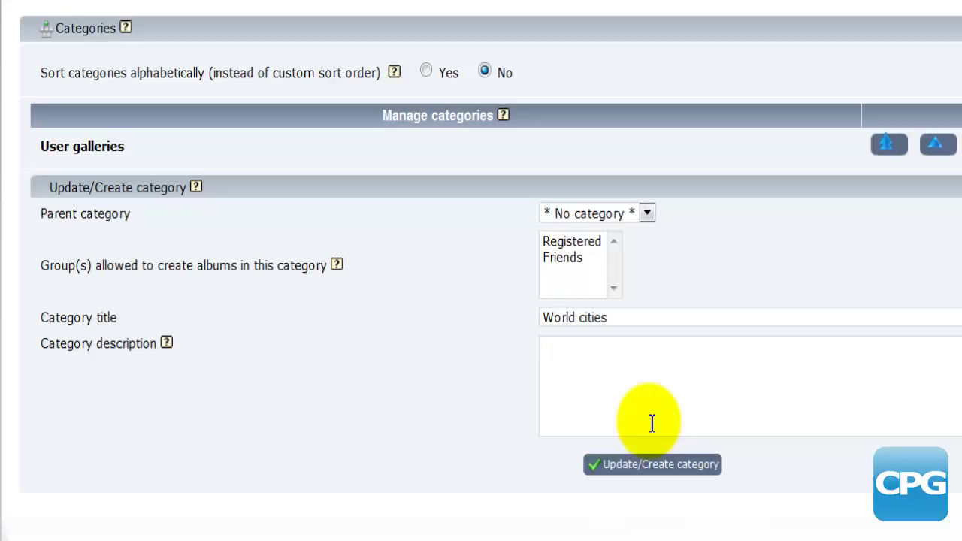
text(Photographs of the cities from all over the world)
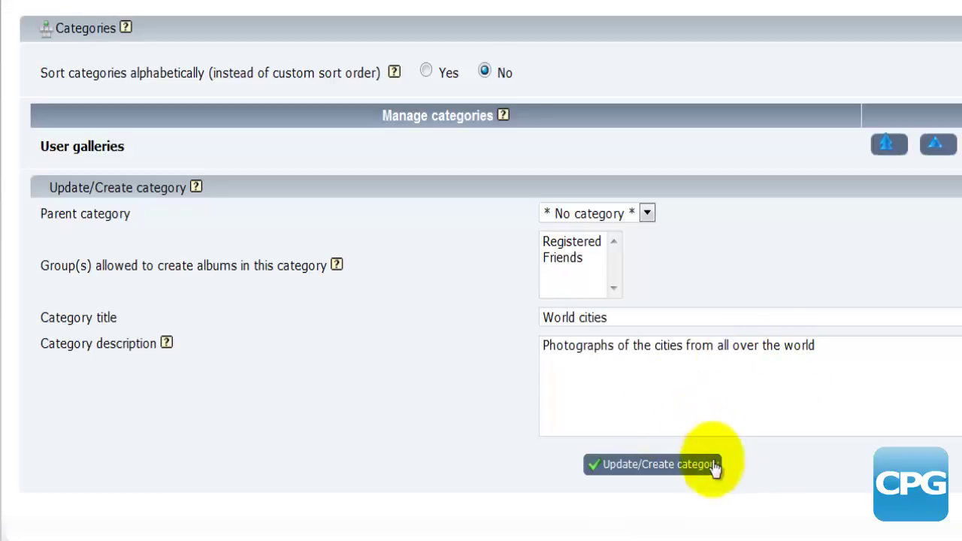
click(637, 475)
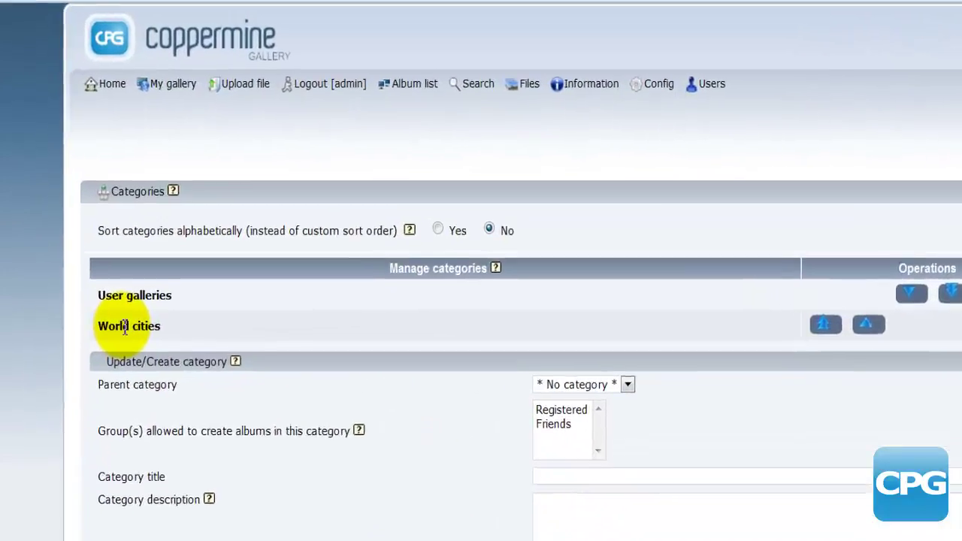
double_click(147, 327)
click(303, 383)
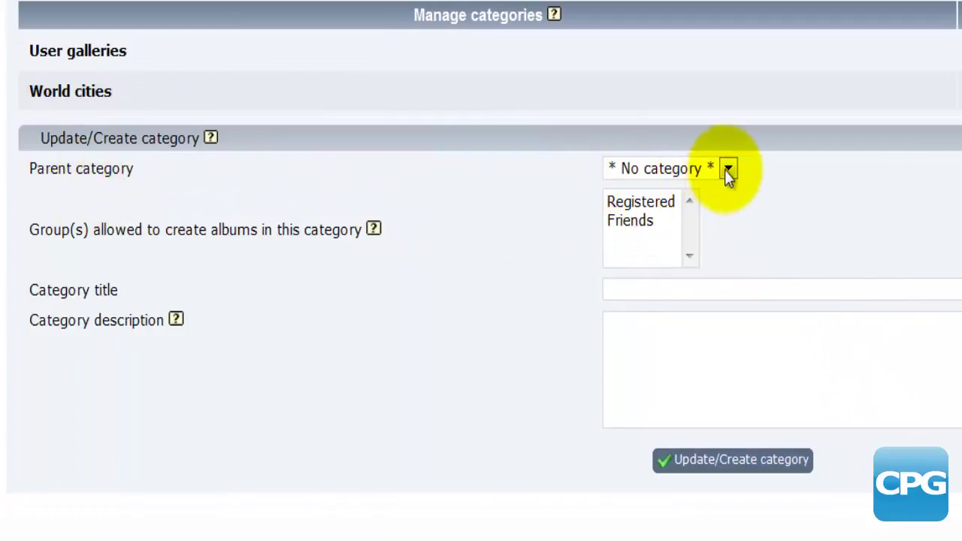
Create a category titled "European Ciries" under the parent category World cities, leaving the description empty
click(728, 170)
click(692, 210)
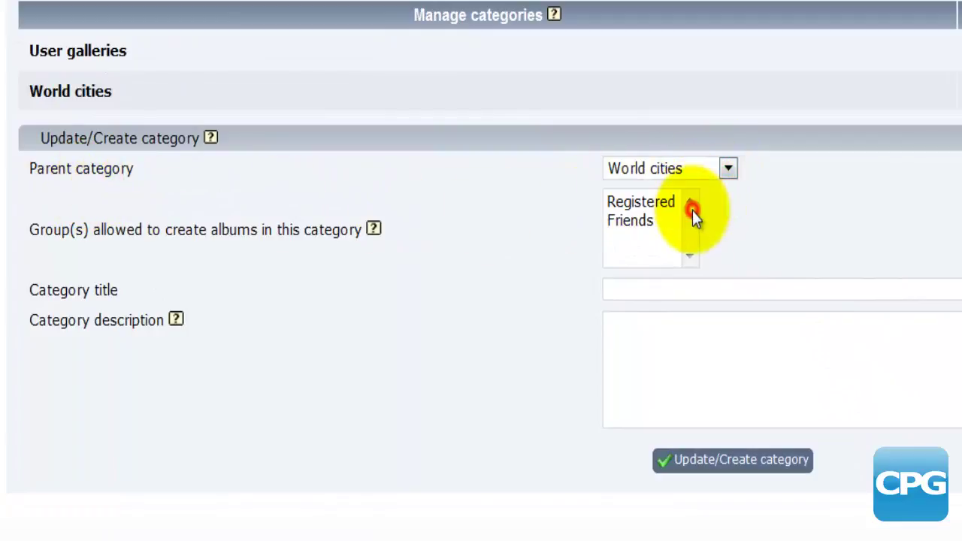
click(661, 288)
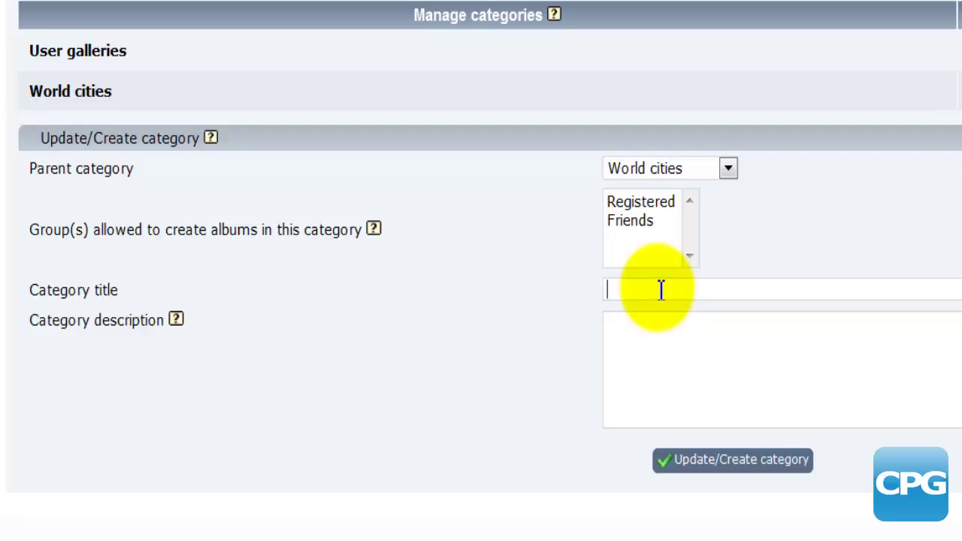
text(European Ciries)
click(756, 399)
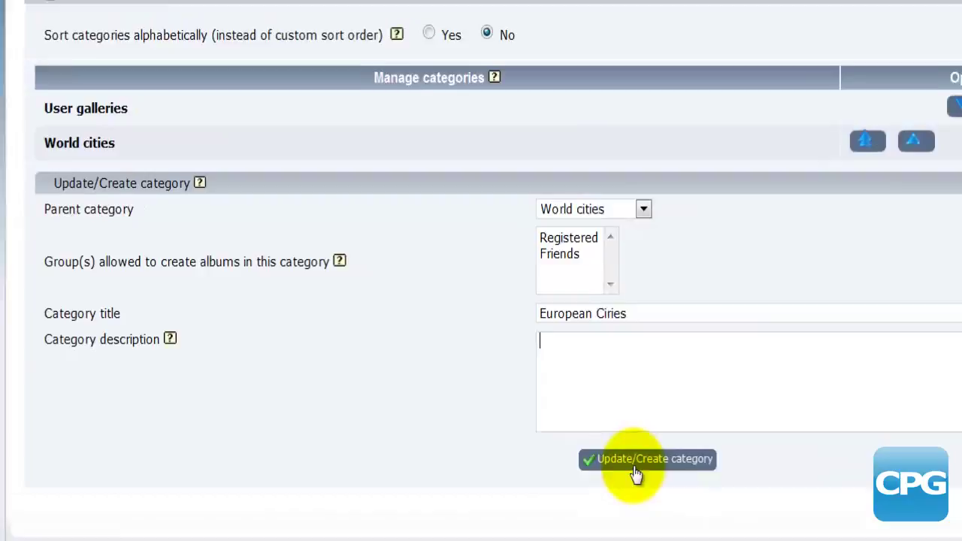
click(719, 469)
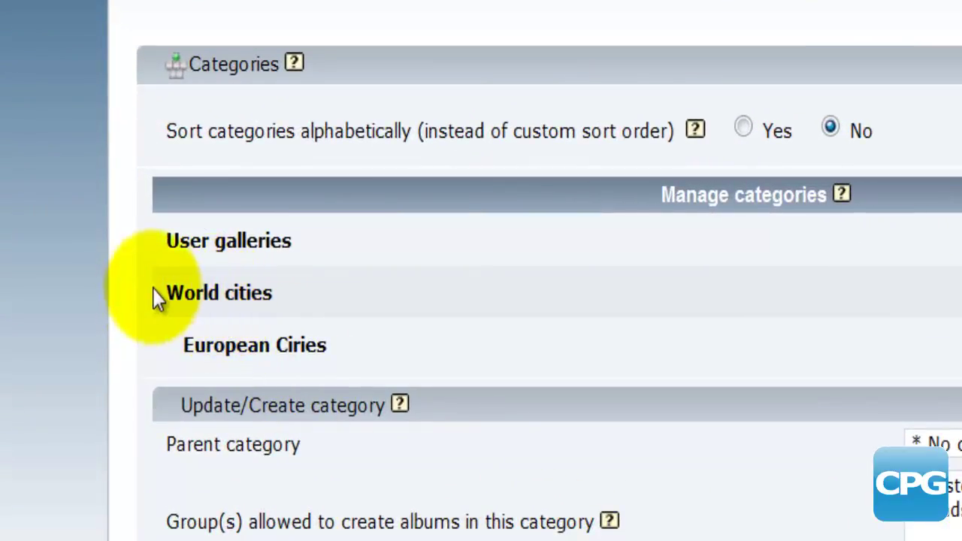
drag(154, 293, 294, 290)
click(186, 348)
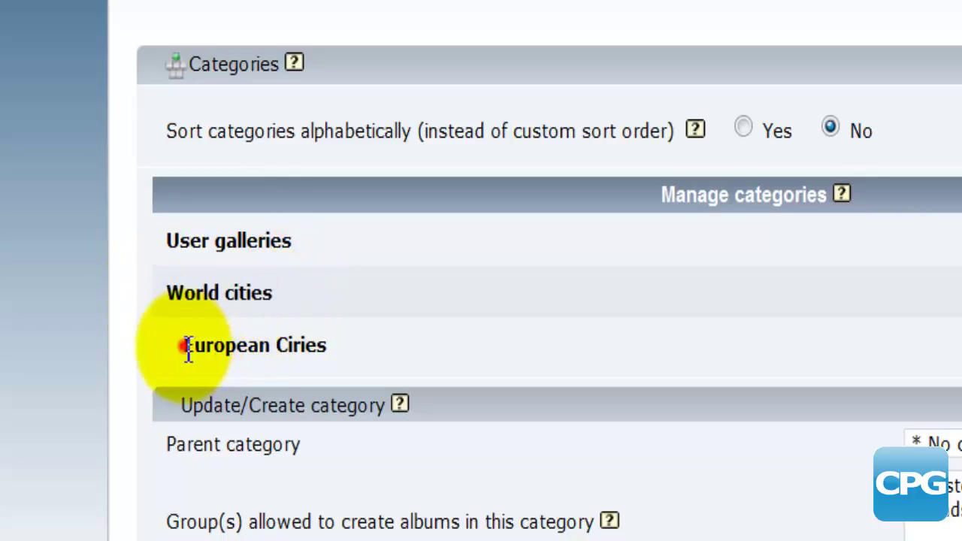
drag(188, 349, 345, 350)
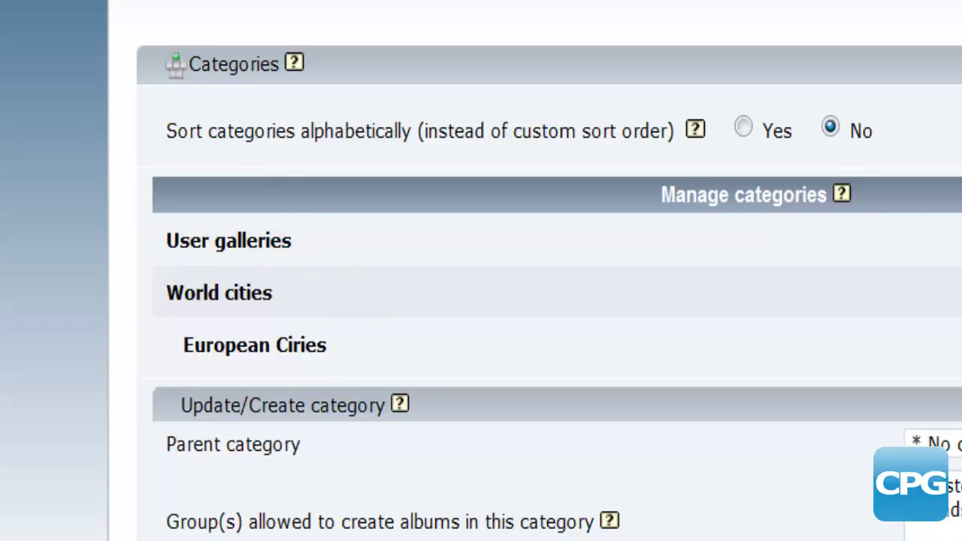
Create a category titled "Aisan Cities" with European Ciries as its parent category
click(939, 416)
click(451, 351)
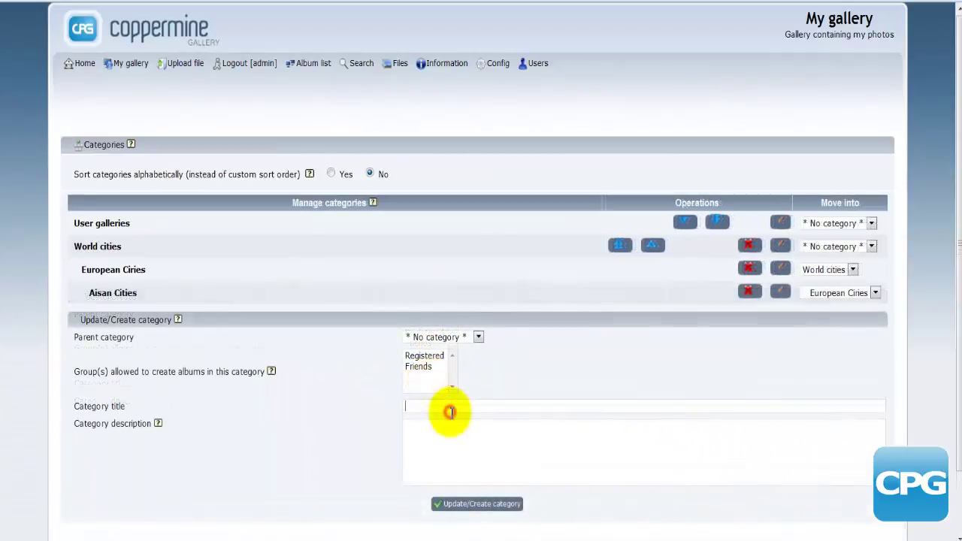
Fill in a new category with the title "USA Cities" and World cities as its parent category
click(451, 413)
text(USA Cities)
click(478, 336)
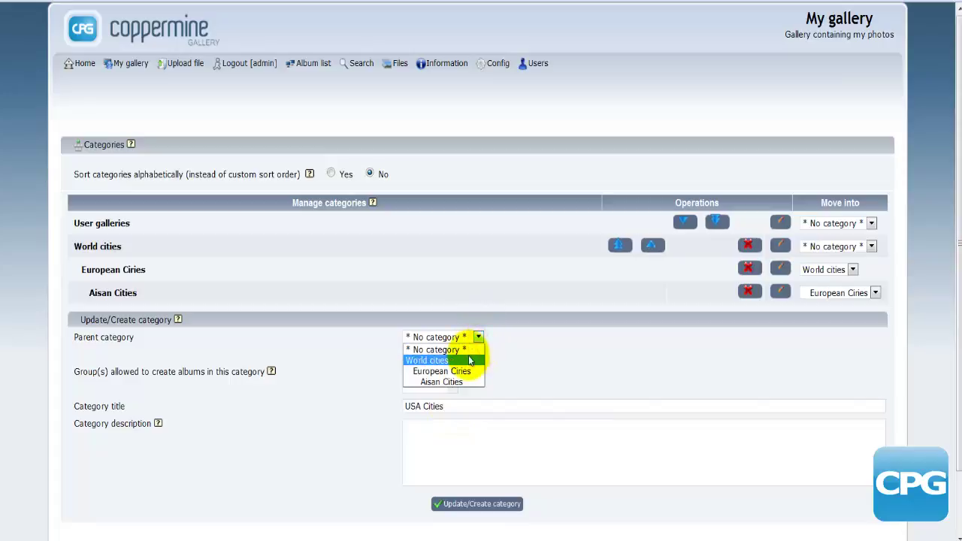
click(443, 371)
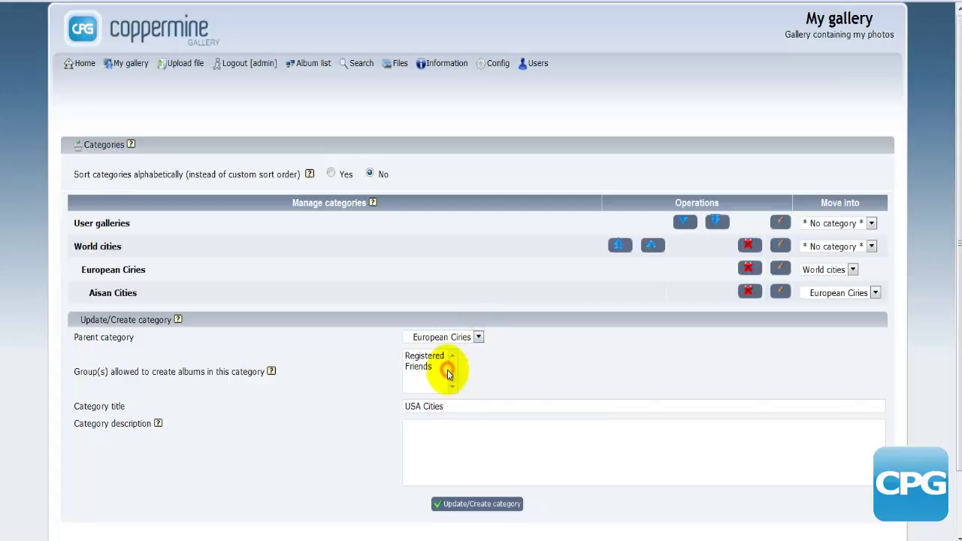
click(476, 337)
click(440, 363)
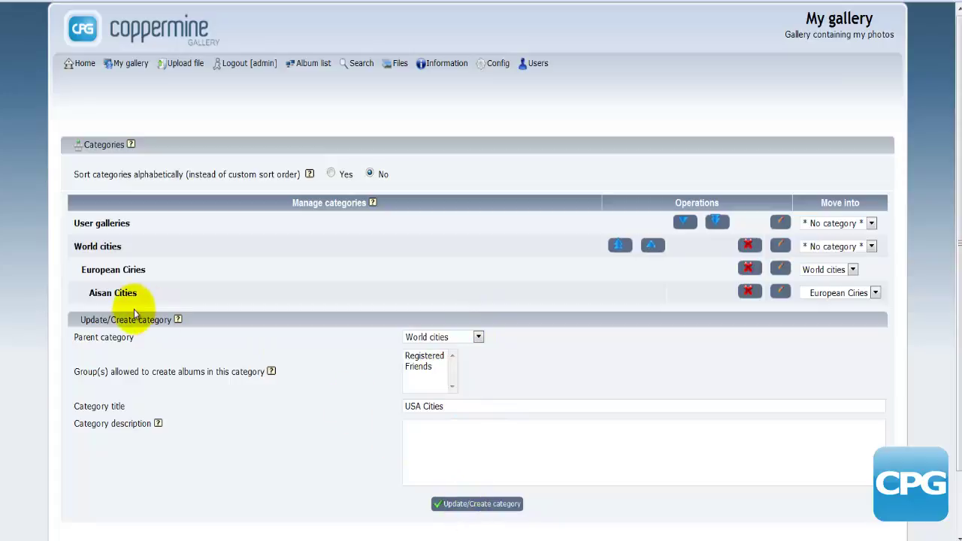
click(93, 298)
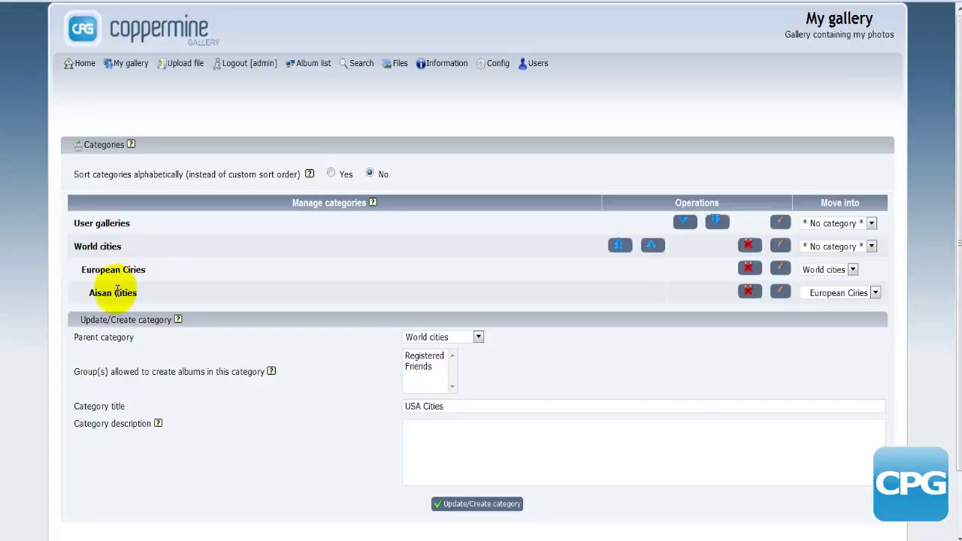
drag(143, 293, 88, 295)
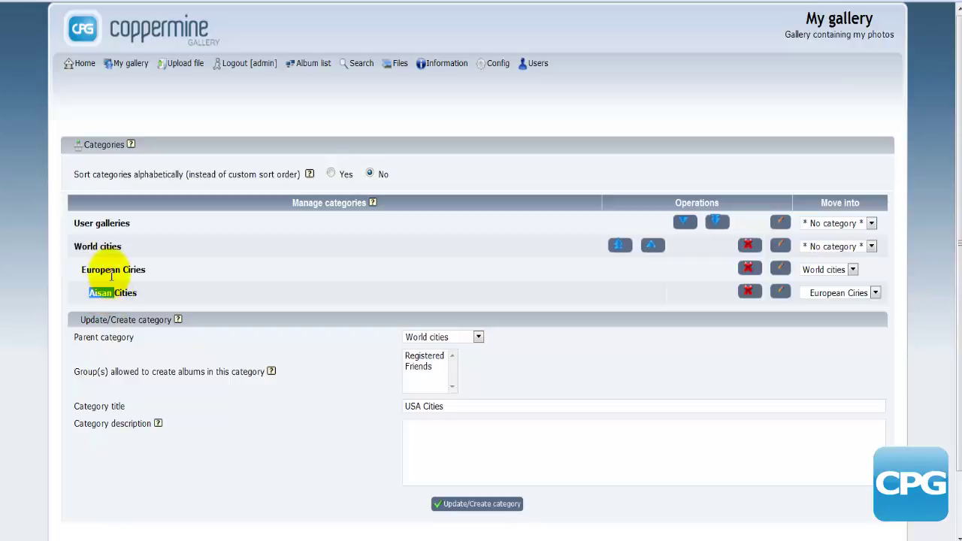
double_click(105, 246)
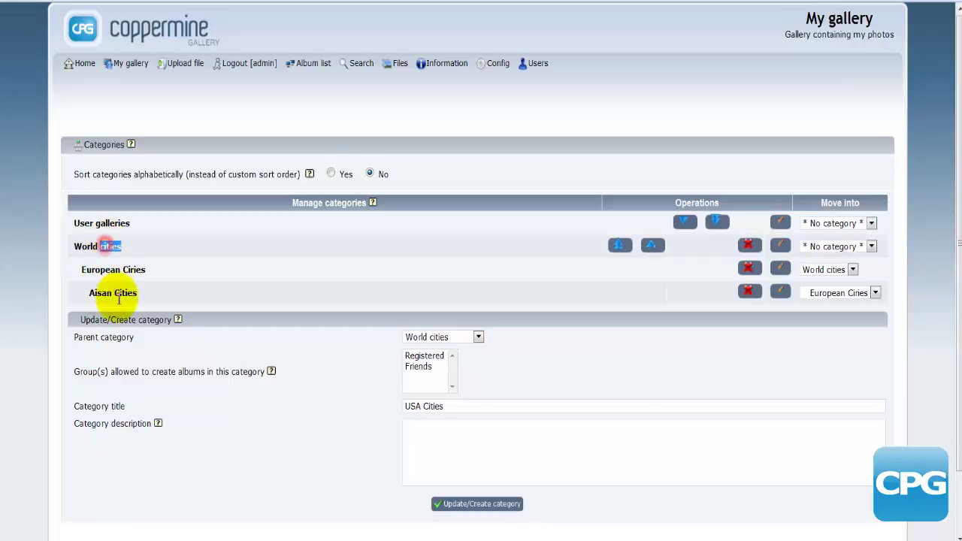
click(107, 294)
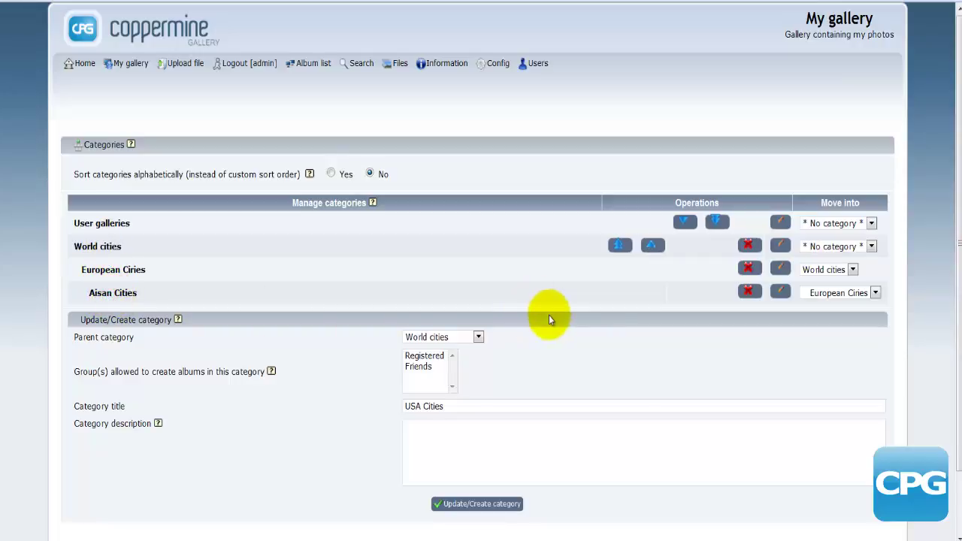
click(378, 418)
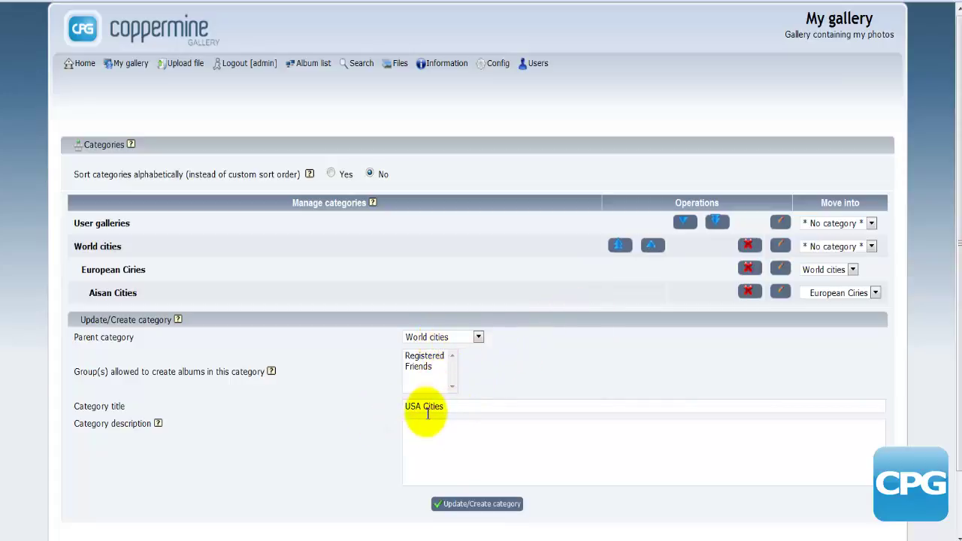
Save the new USA Cities category and move Aisan Cities directly into World cities
click(467, 504)
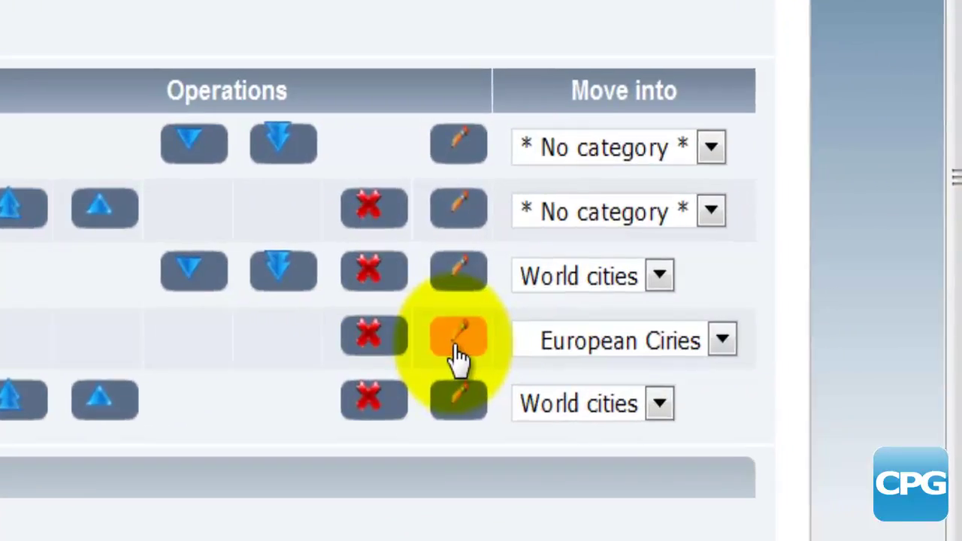
click(722, 338)
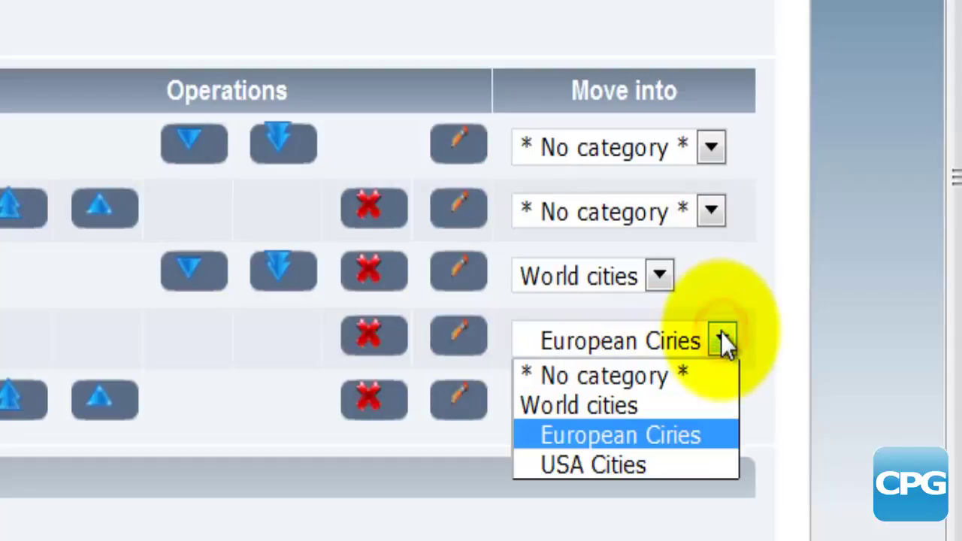
click(642, 406)
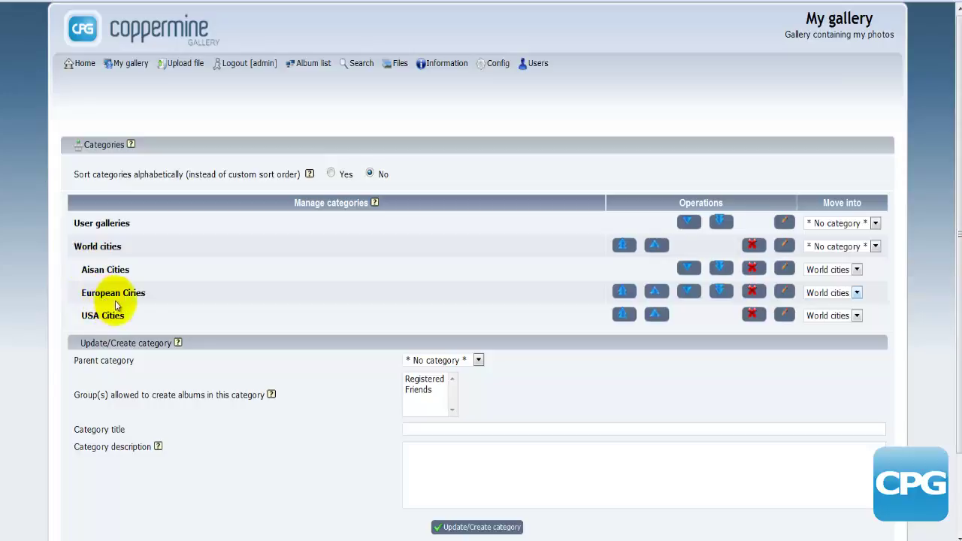
Edit the "European Ciries" category and correct its title to "European Cities"
click(782, 293)
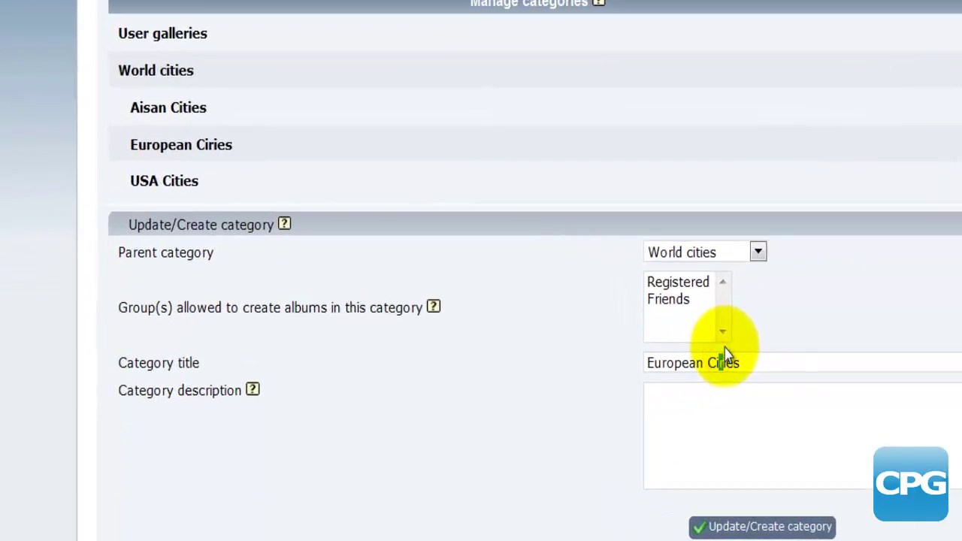
text(t)
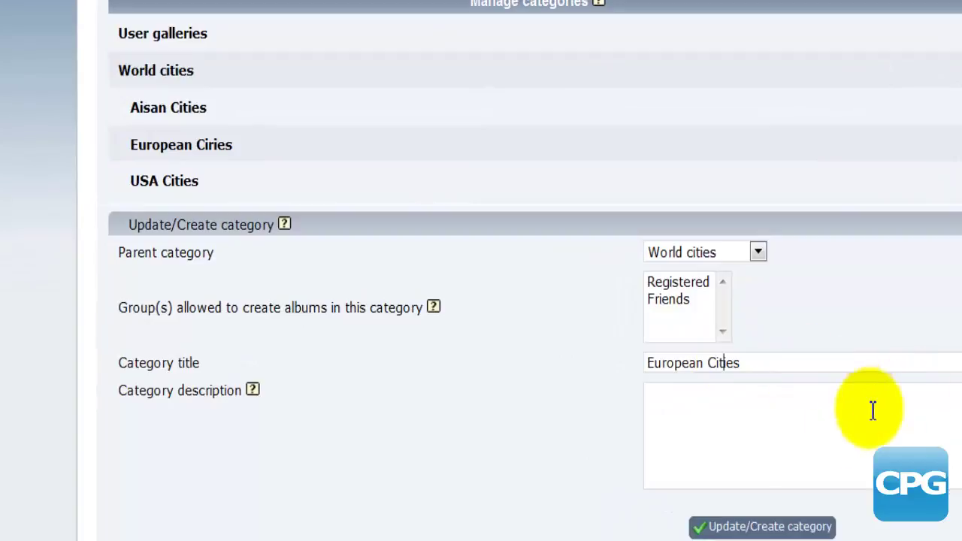
click(770, 527)
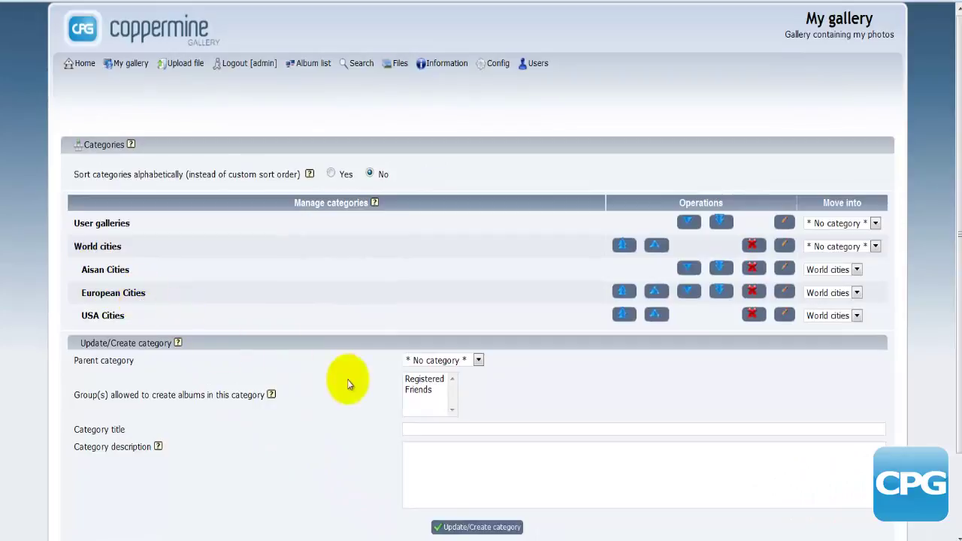
Create a category titled "Australian Cities" with World cities as its parent category
click(473, 360)
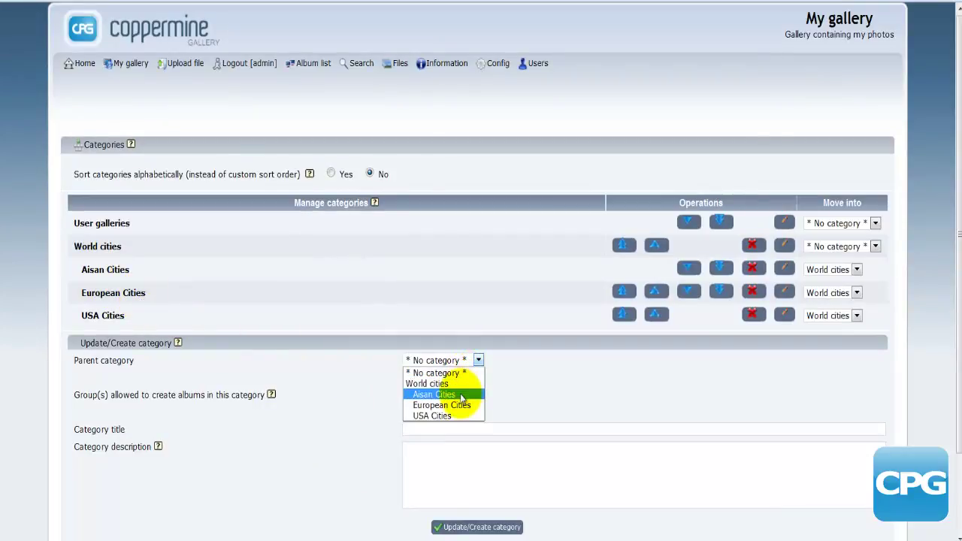
click(457, 384)
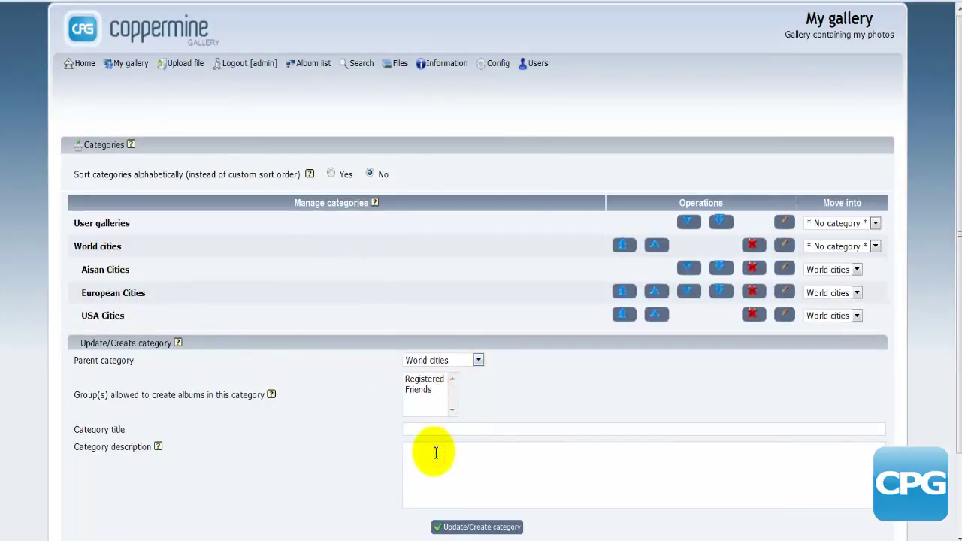
text(Australian Cities)
click(492, 527)
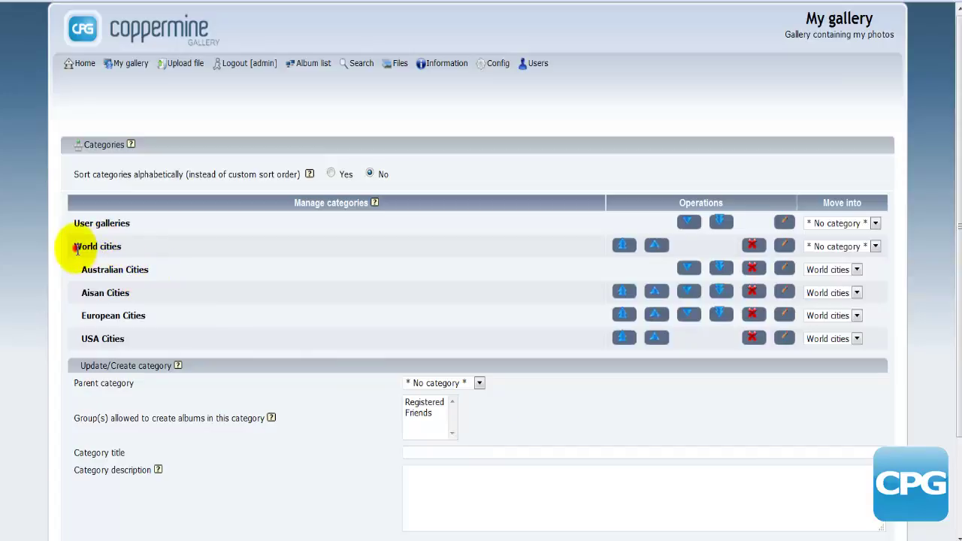
Review the World cities category tree on the gallery home page and look through the Australian Cities category page
drag(76, 250, 122, 248)
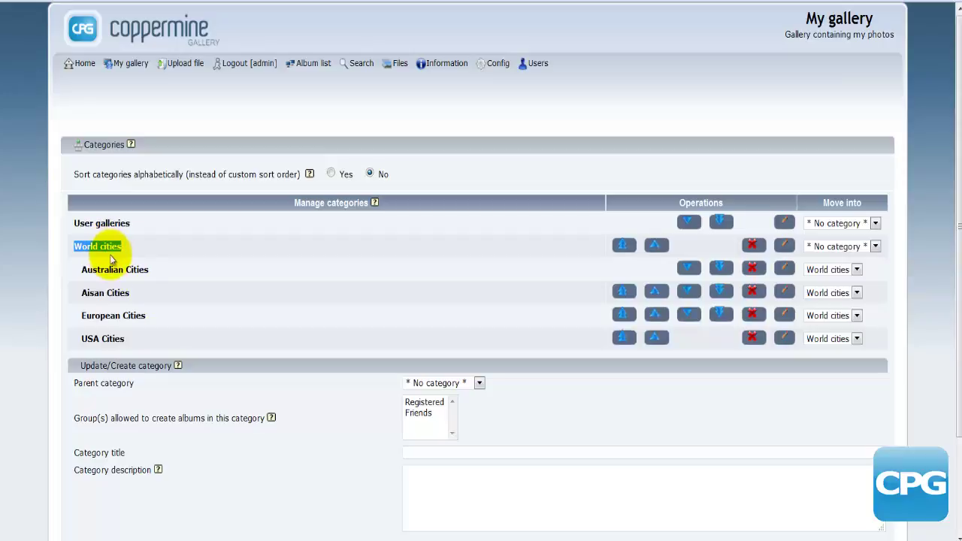
click(78, 64)
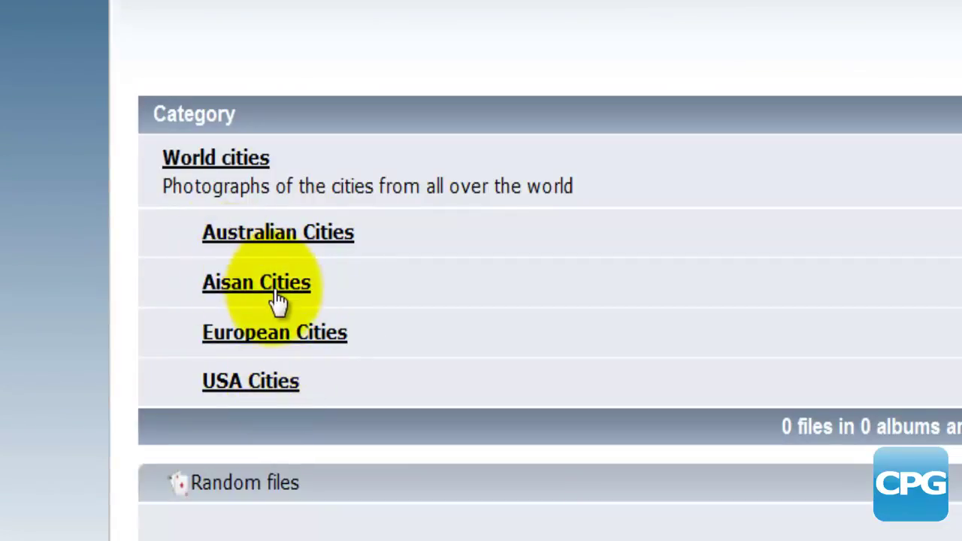
click(262, 248)
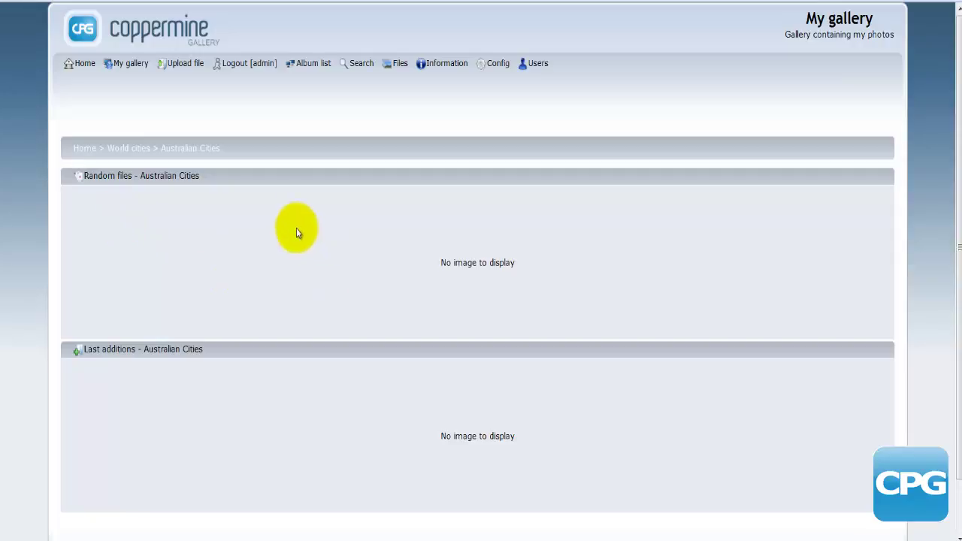
scroll(254, 229, down, 1)
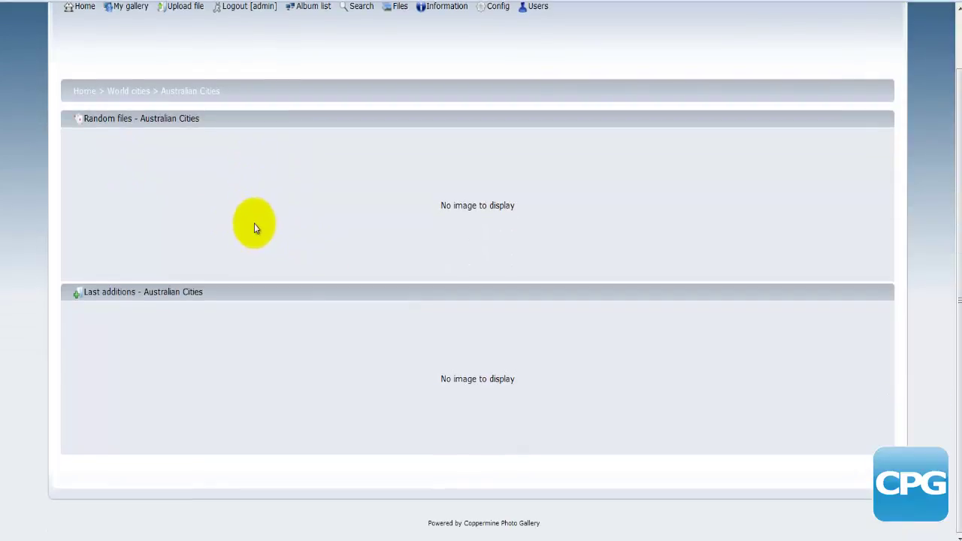
scroll(254, 223, up, 2)
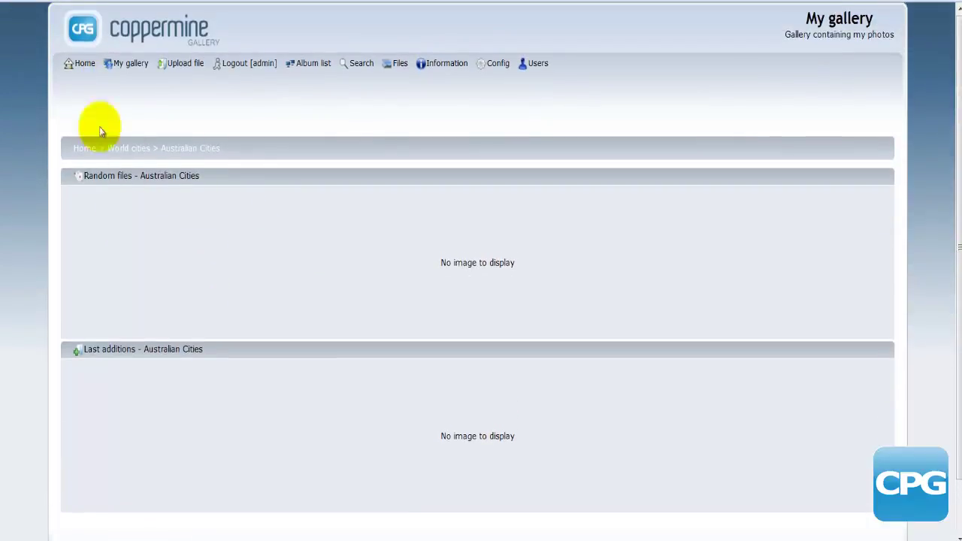
click(120, 148)
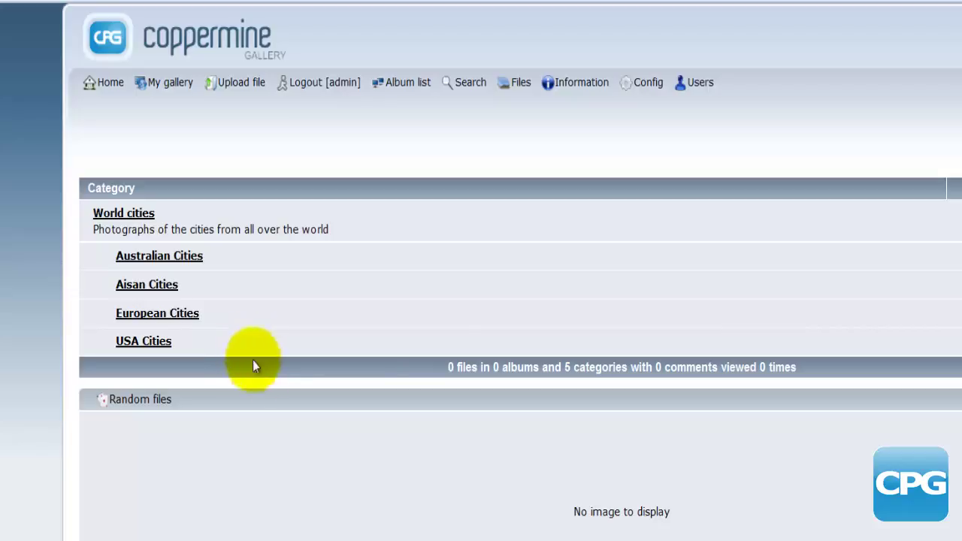
Open the album manager and create an album named "Photos of Australian cities" in the Australian Cities category
mouse_move(511, 86)
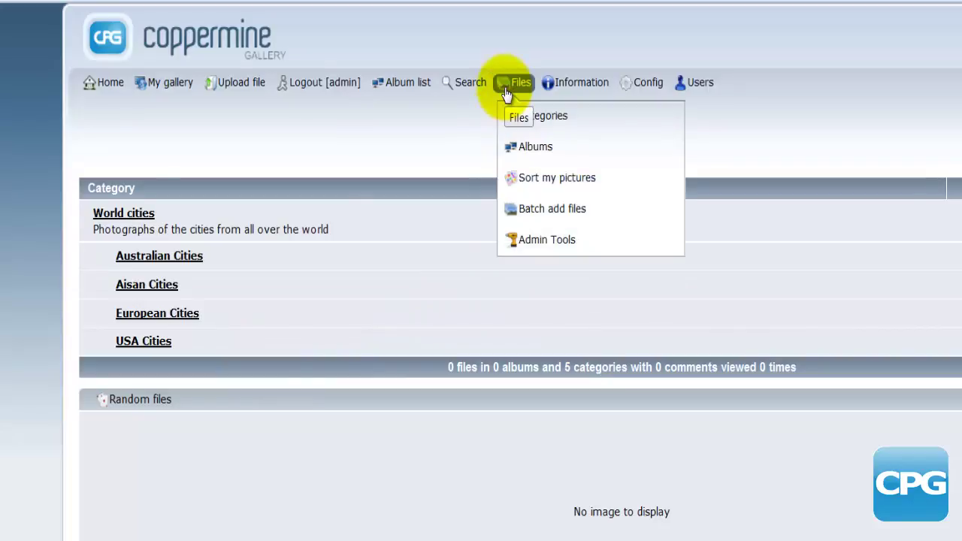
click(581, 155)
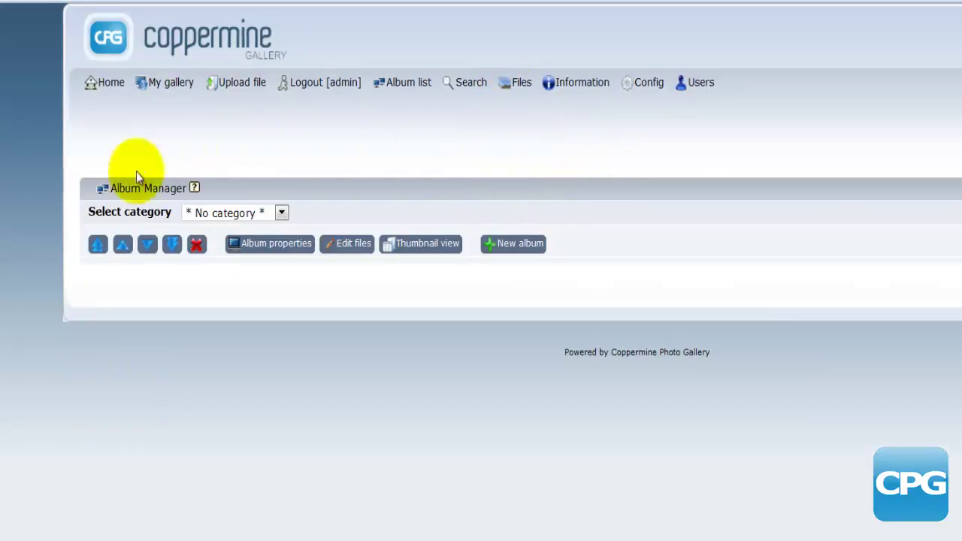
click(281, 213)
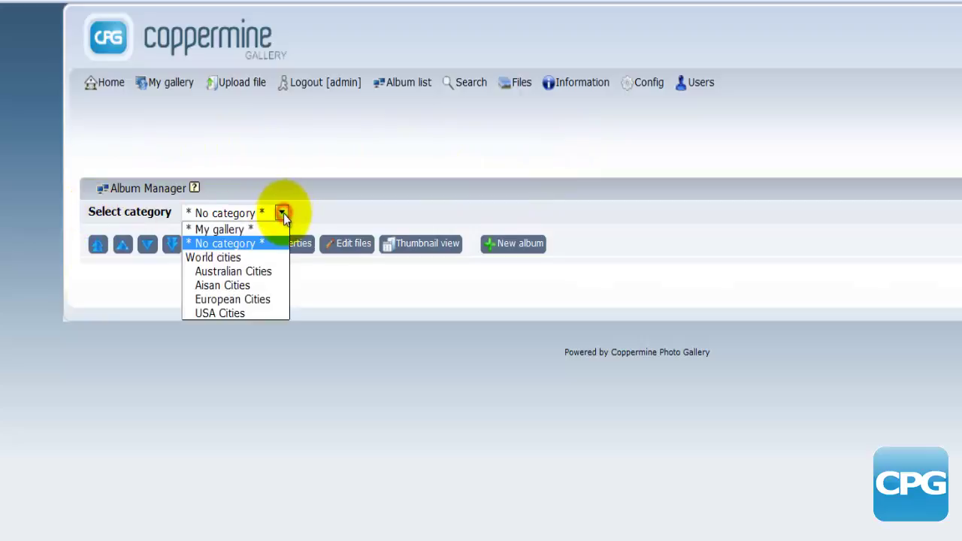
click(262, 272)
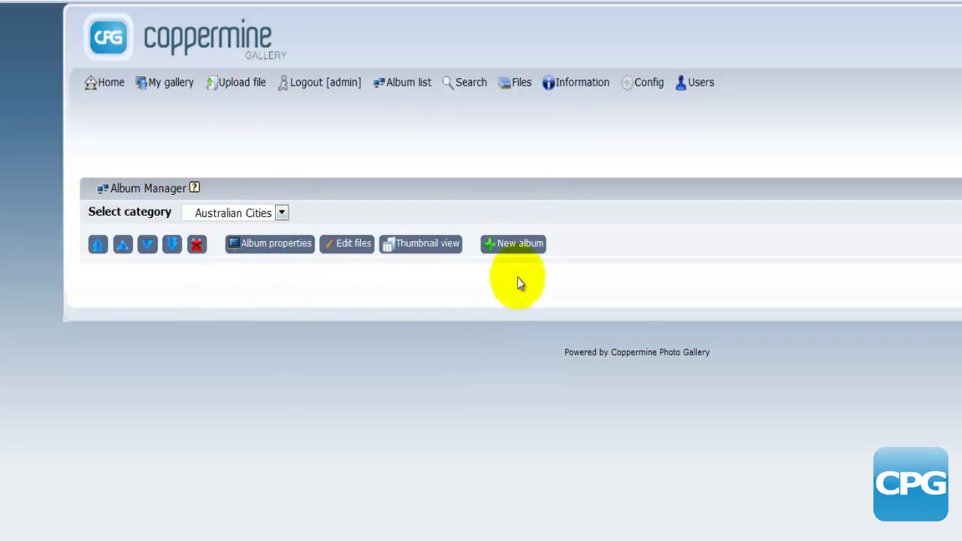
click(520, 245)
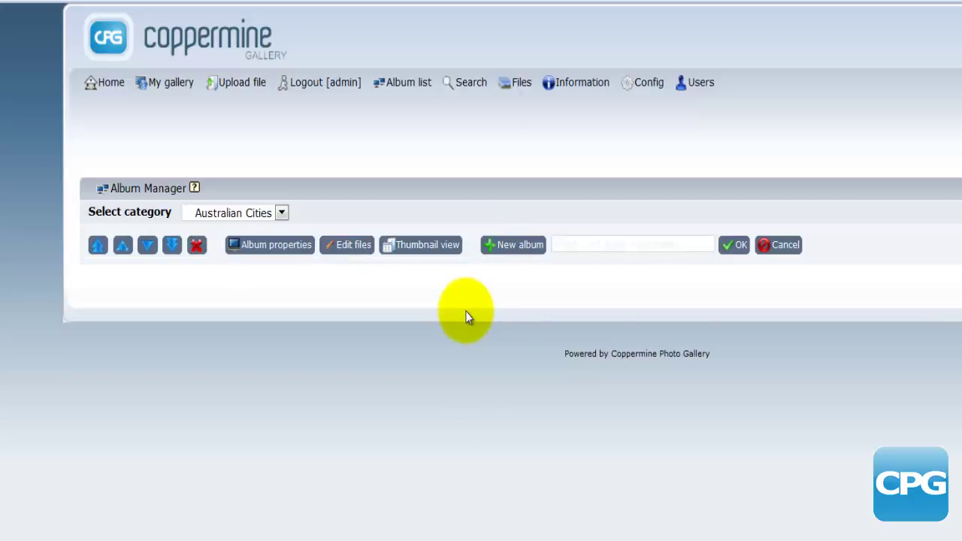
click(644, 275)
click(737, 247)
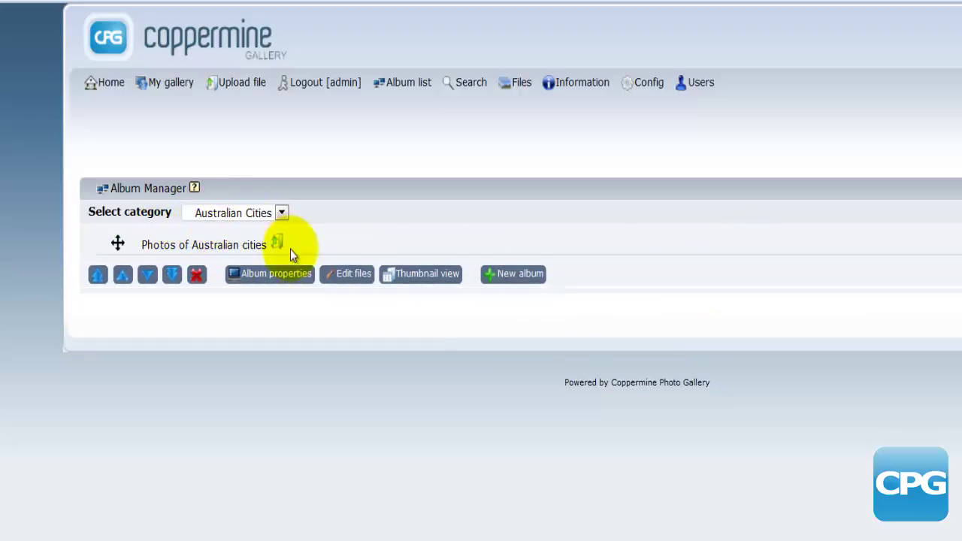
mouse_move(258, 250)
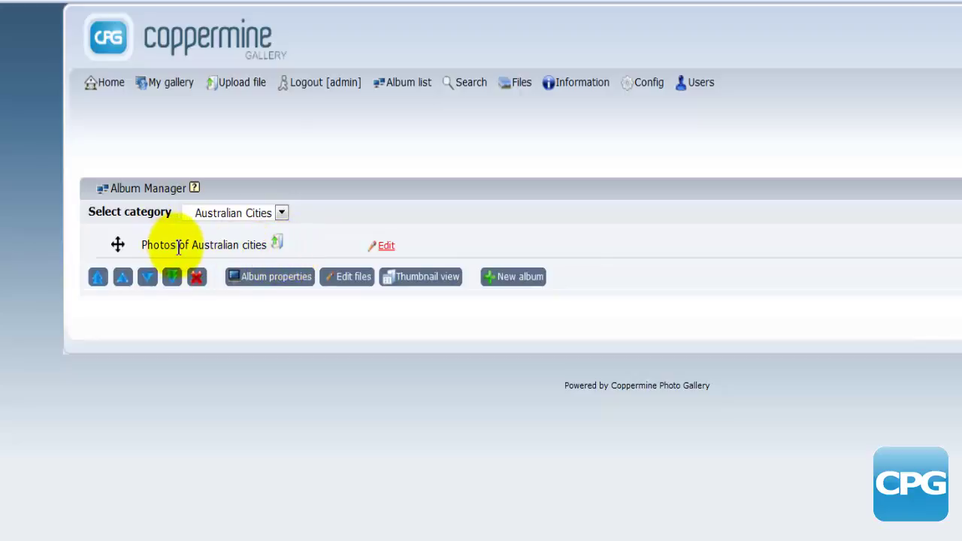
Add a new album named "Photos of the Asian cities" to the Aisan Cities category
click(281, 212)
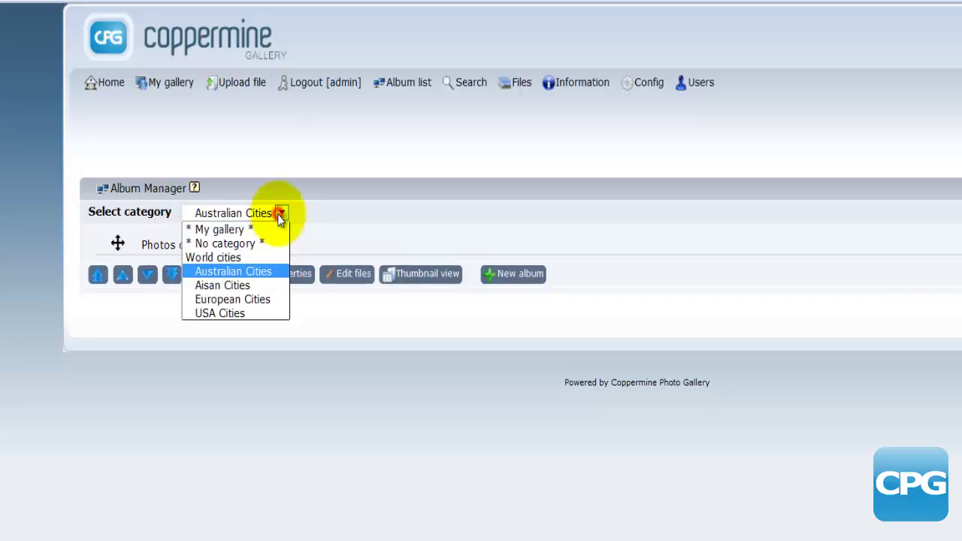
click(253, 287)
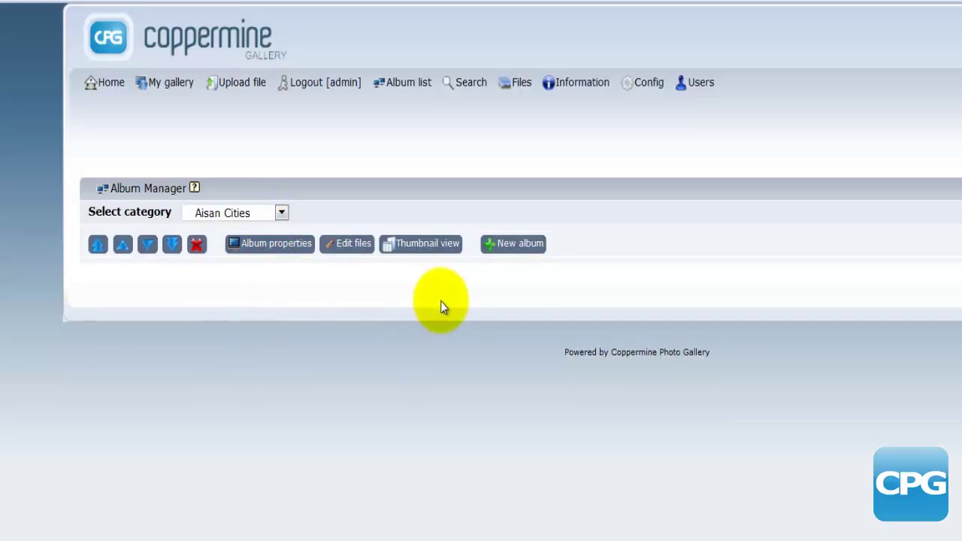
click(510, 253)
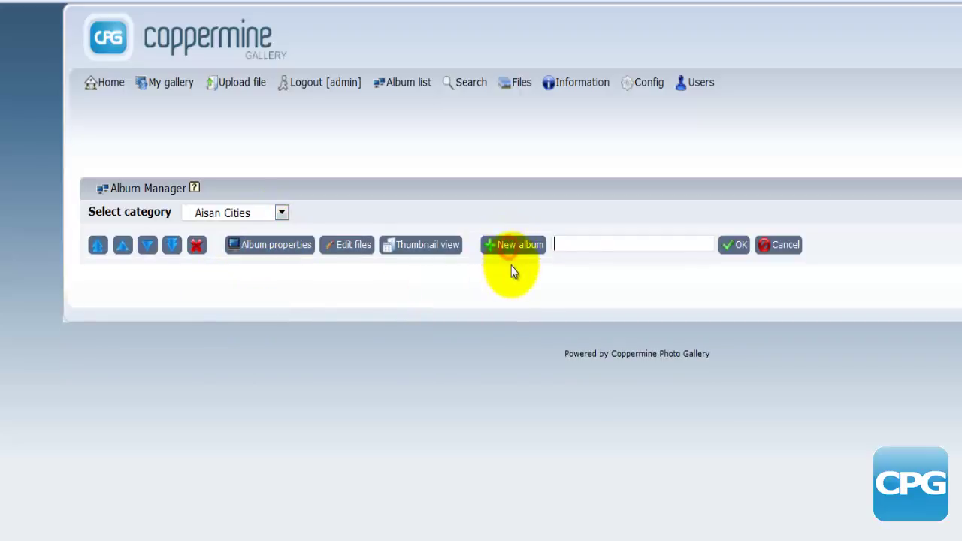
click(618, 248)
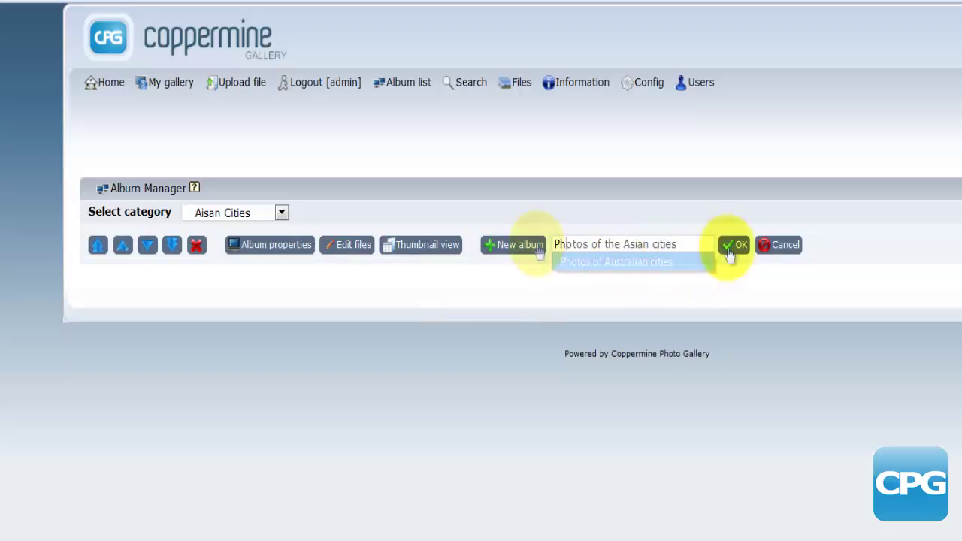
click(721, 260)
key(Return)
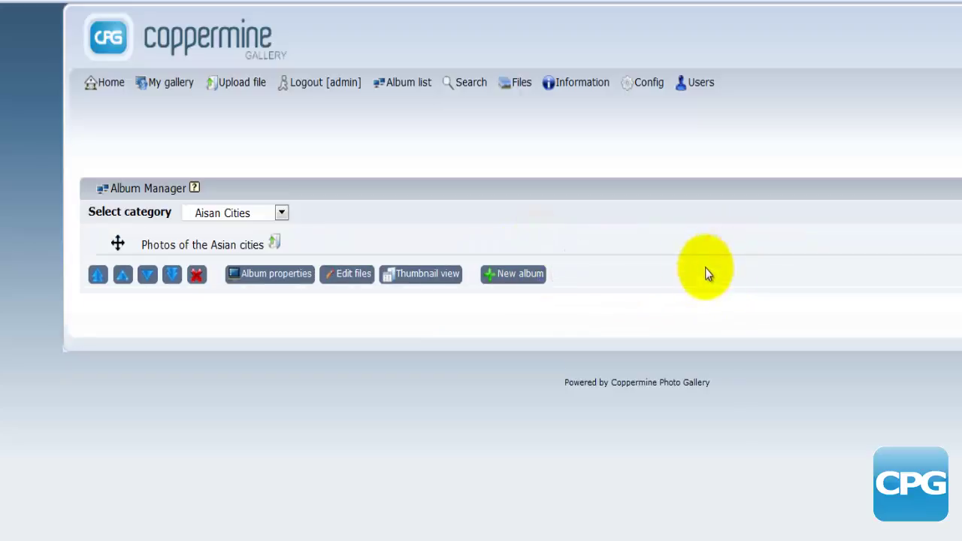
Add a new album named "Photos of the European cities" to the European Cities category
click(283, 215)
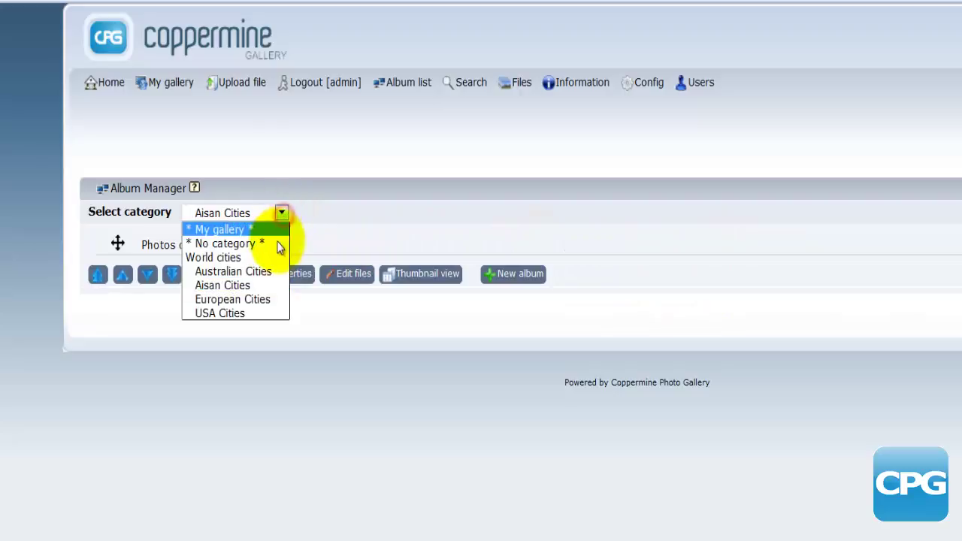
click(269, 300)
click(519, 246)
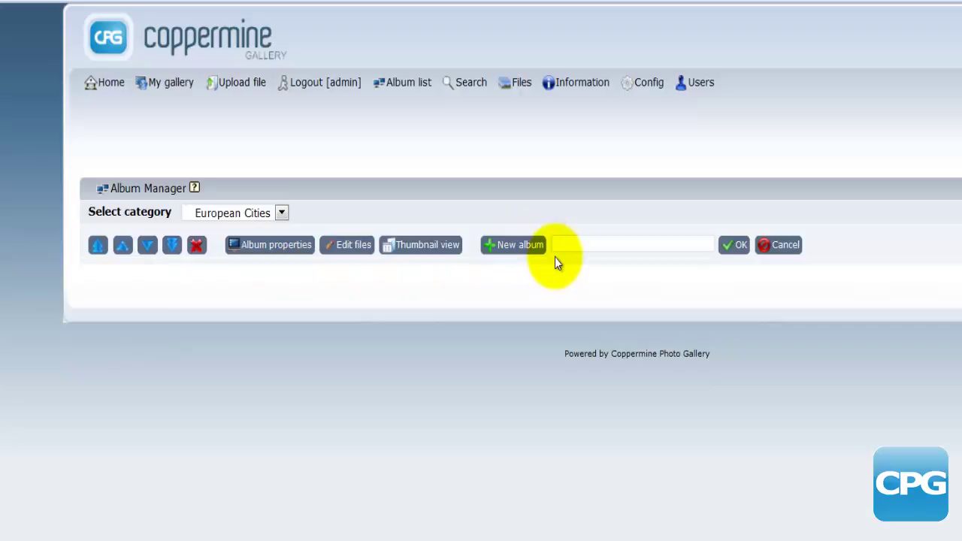
text(Photos of the European cities)
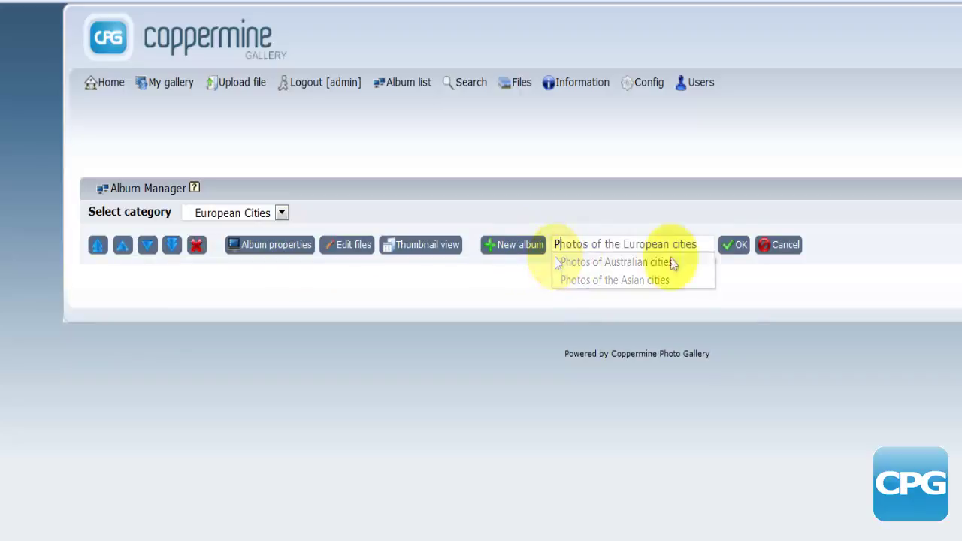
click(734, 245)
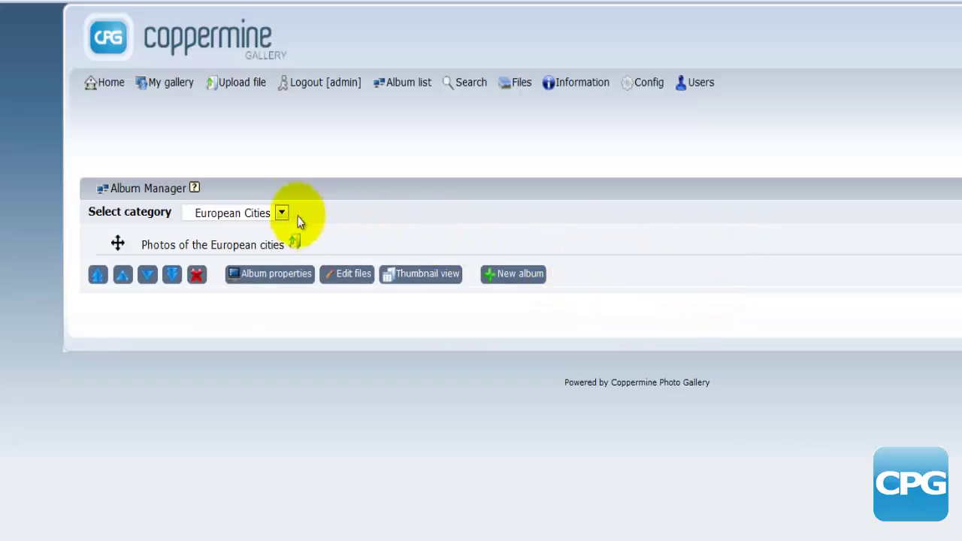
Add a new album named "Photos of the USA cities" to the USA Cities category
click(281, 213)
click(258, 314)
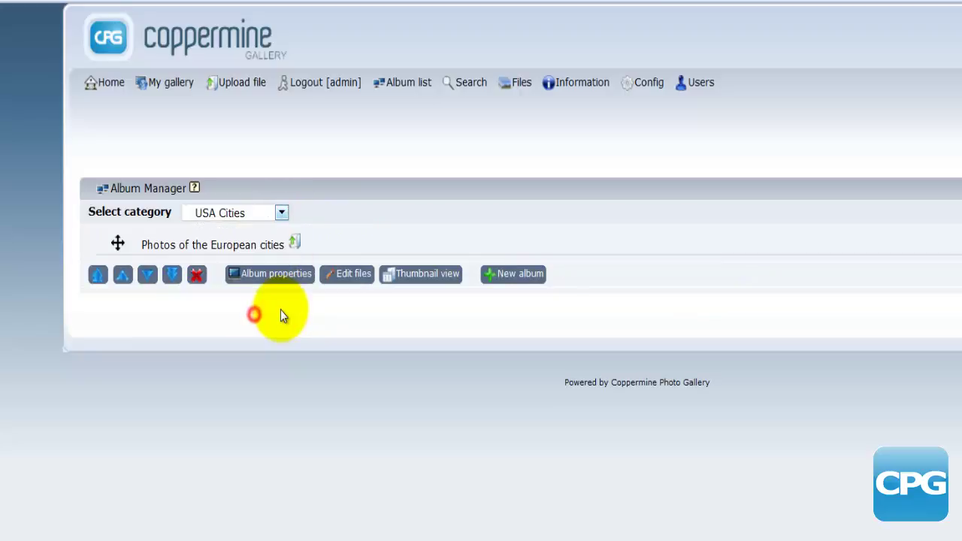
click(505, 245)
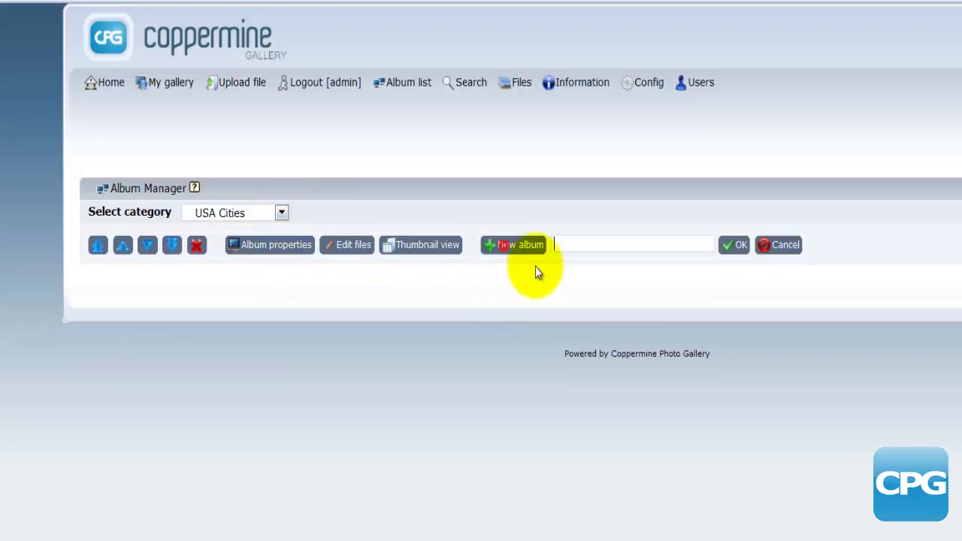
click(612, 245)
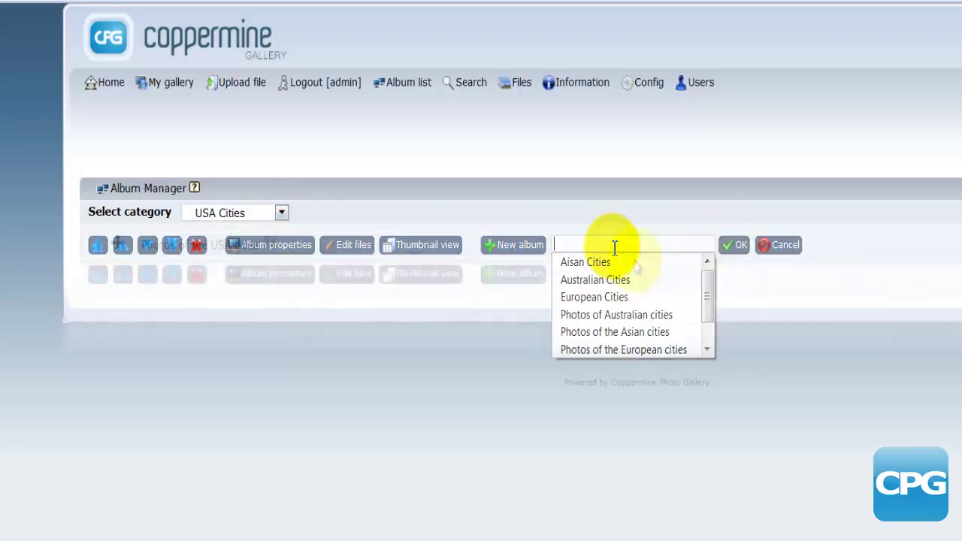
Check the albums listed under World cities and each of its Australian, Aisan, European and USA subcategories
click(284, 214)
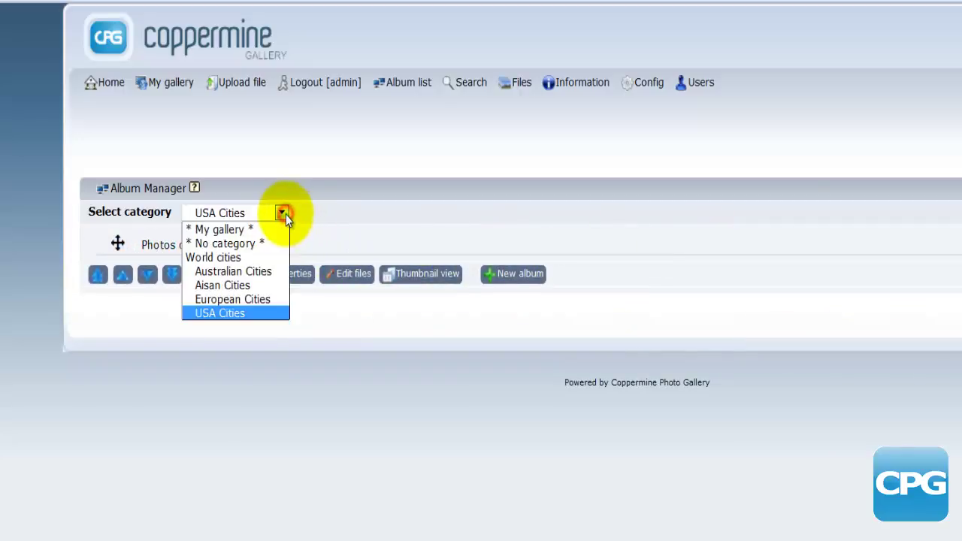
click(249, 257)
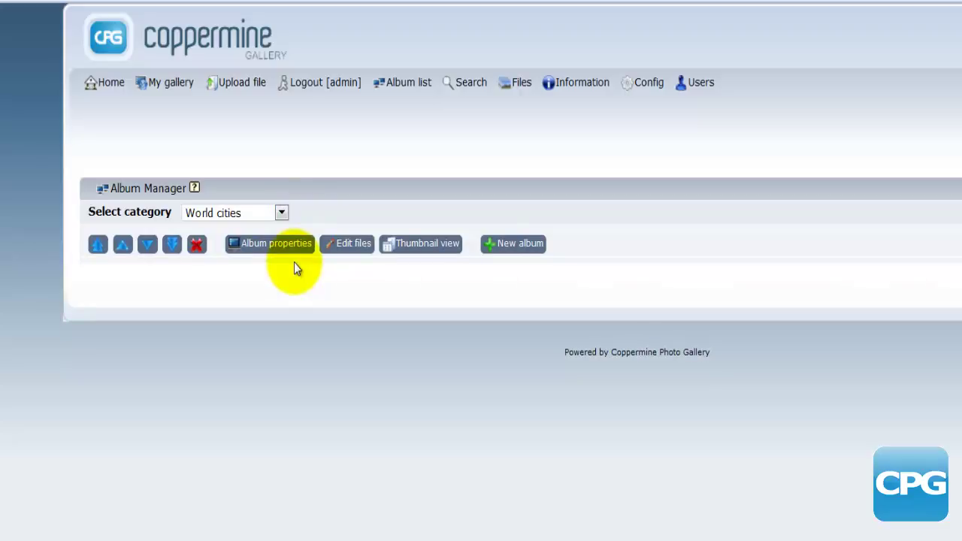
click(279, 213)
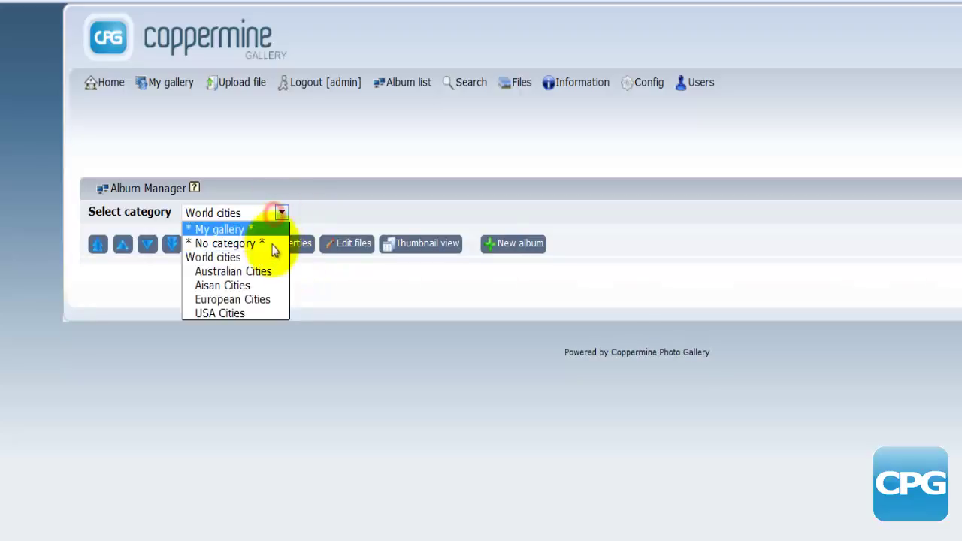
click(257, 271)
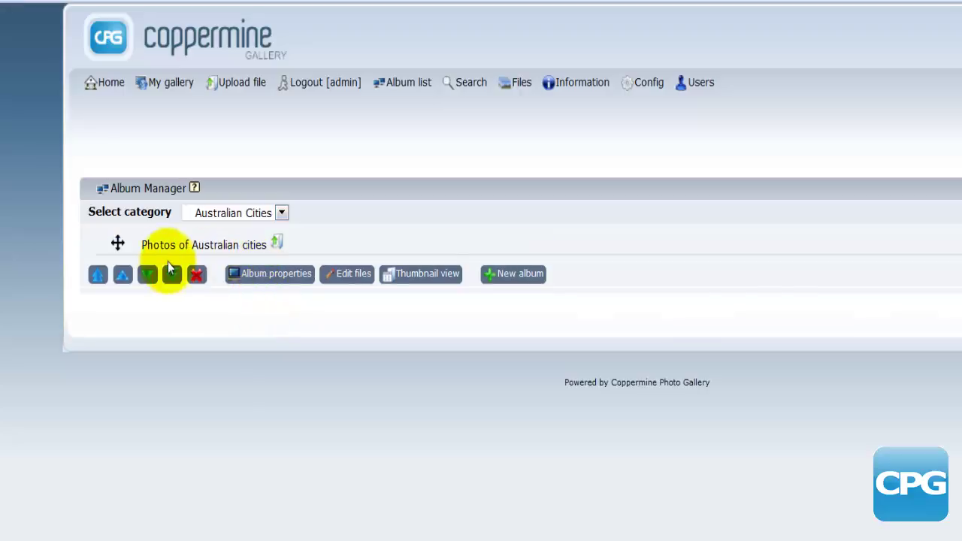
click(281, 214)
click(260, 283)
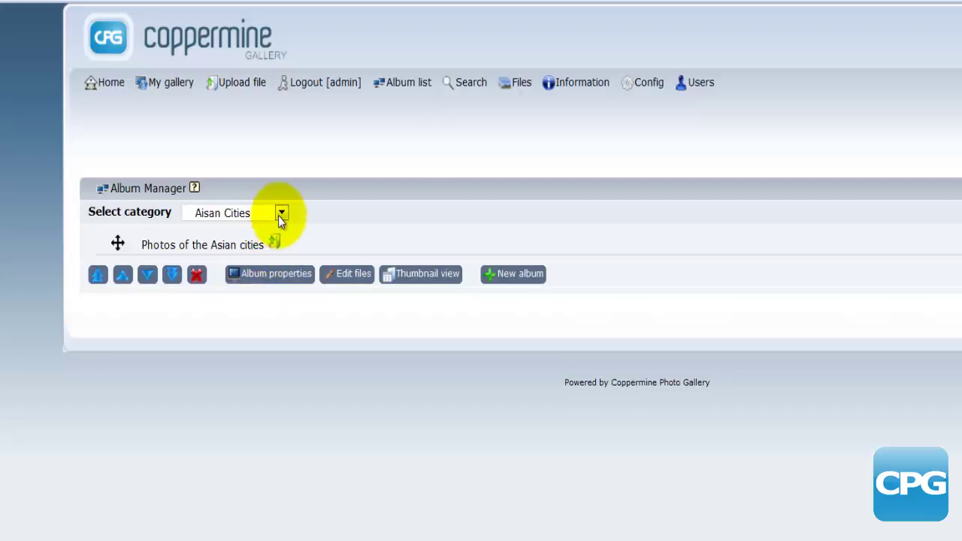
click(280, 214)
click(243, 299)
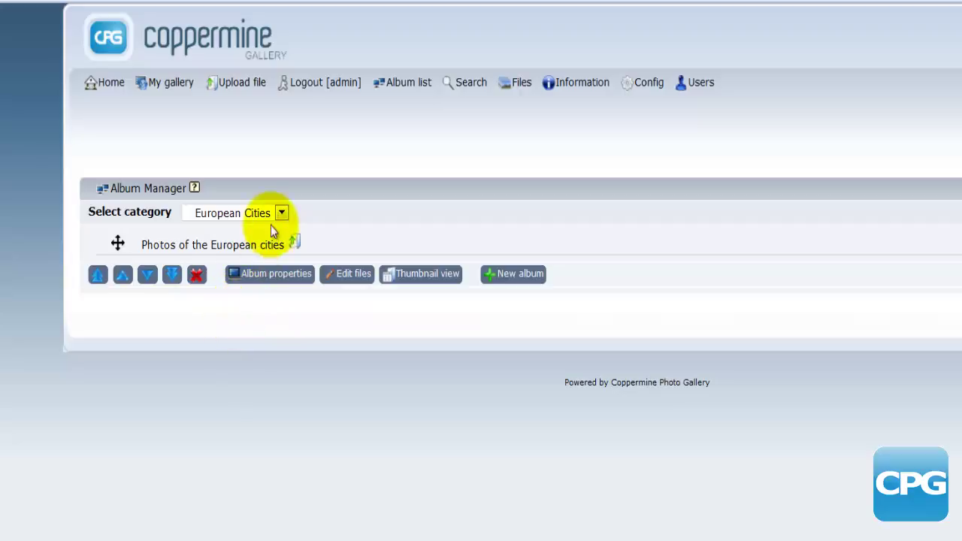
click(279, 214)
click(219, 327)
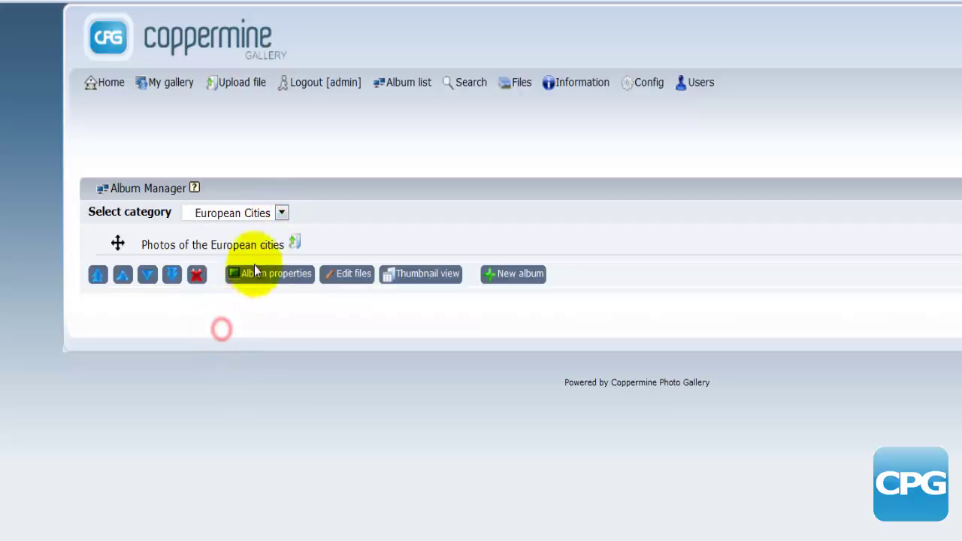
click(280, 214)
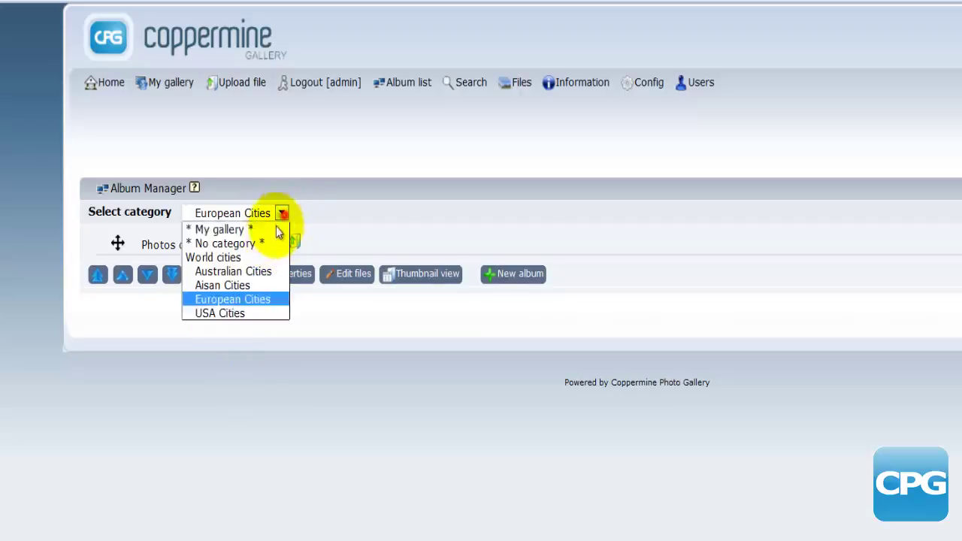
click(228, 313)
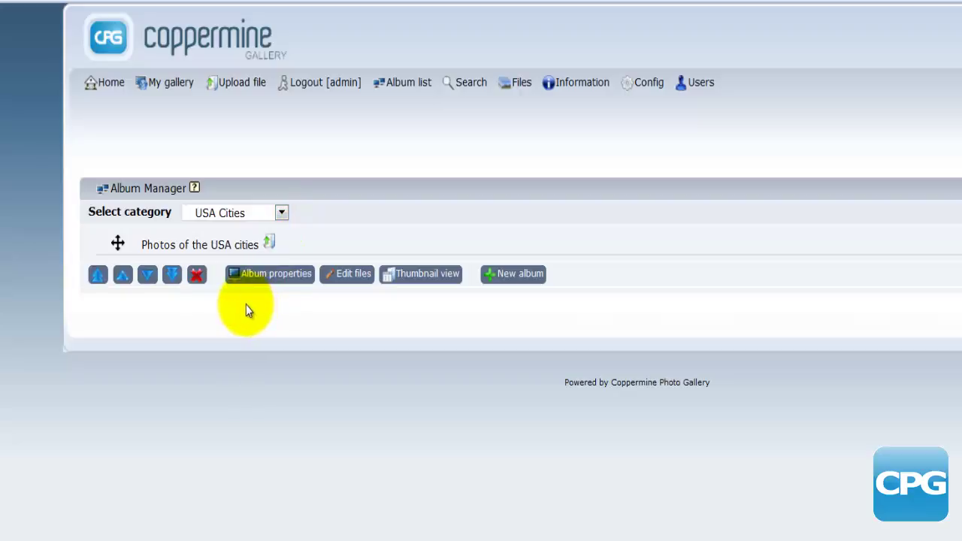